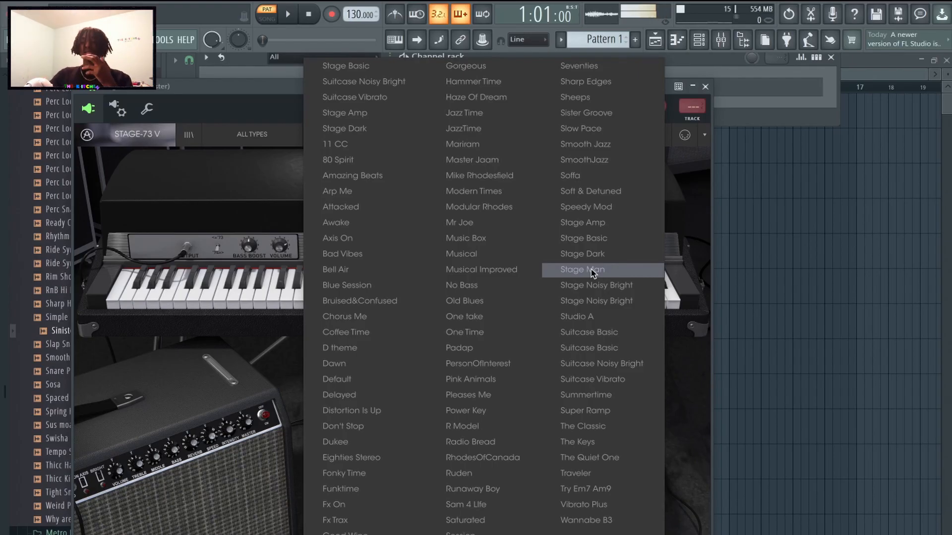
# - Load the SmoothJazz preset in Stage-73 V and close the plugin window
pyautogui.click(614, 159)
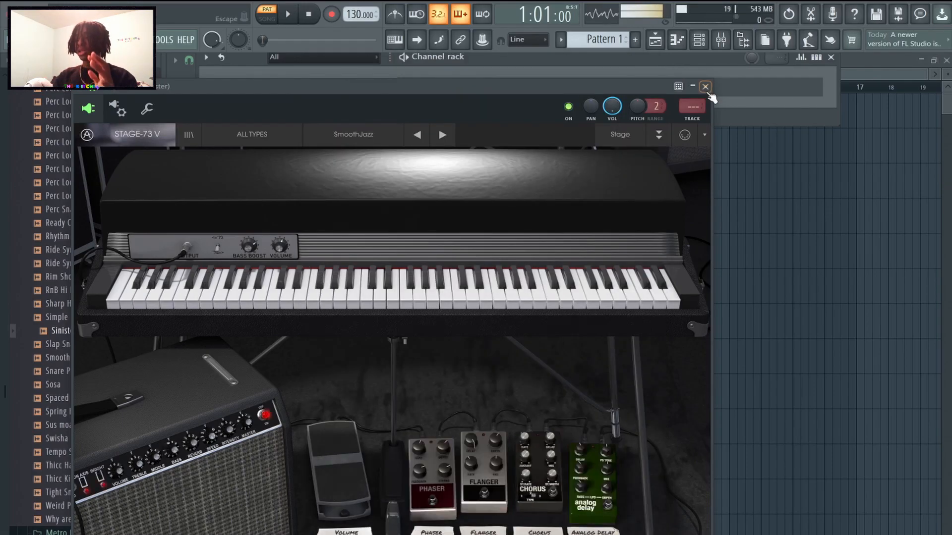
pyautogui.click(705, 87)
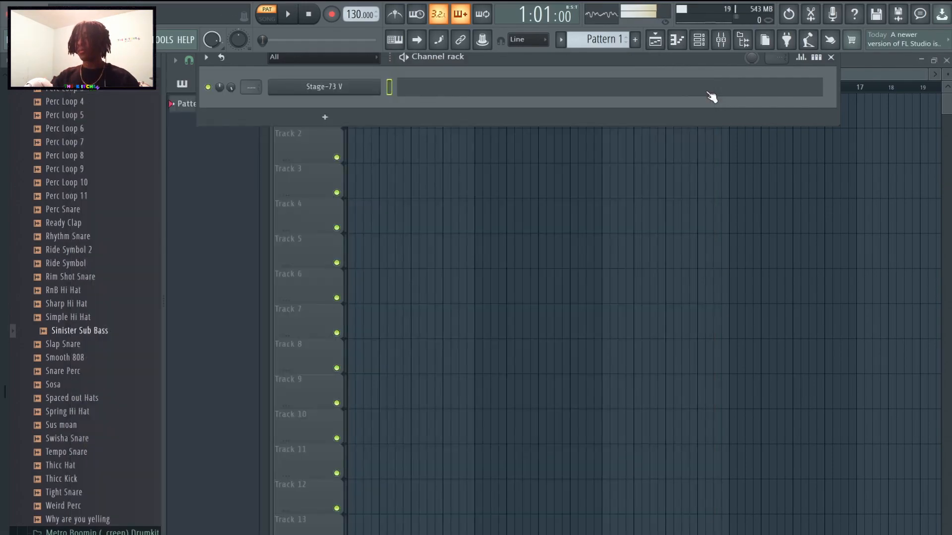
pyautogui.click(533, 93)
pyautogui.scroll(2, 393, 196)
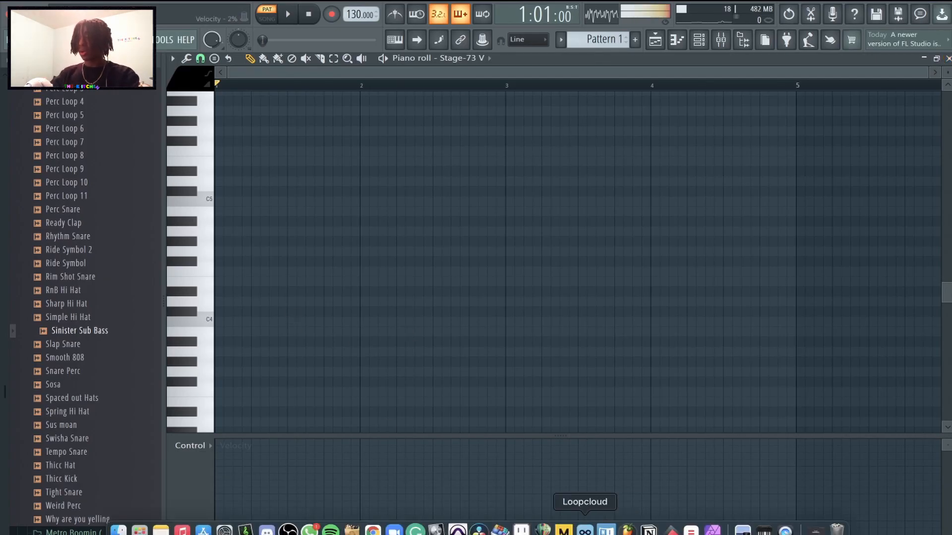
pyautogui.click(948, 59)
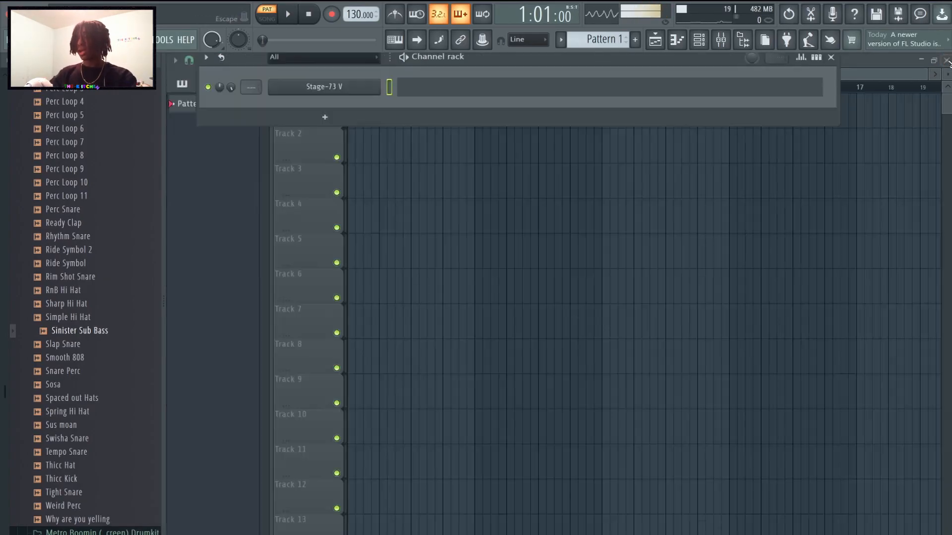
# - Add a Sampler channel and stamp stacked one-bar C Major scales in its piano roll, covering the octaves from C2 upward, then close it
pyautogui.click(314, 121)
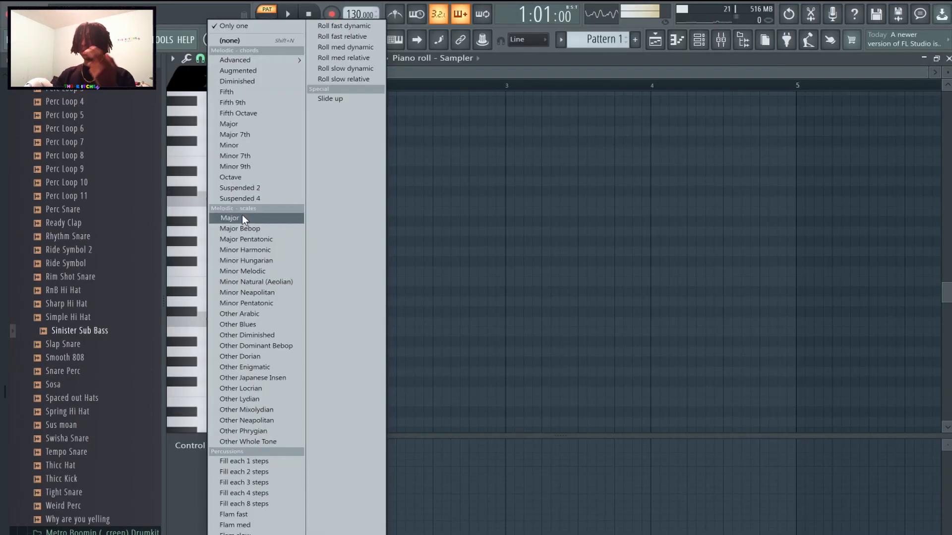
pyautogui.click(242, 215)
pyautogui.click(232, 323)
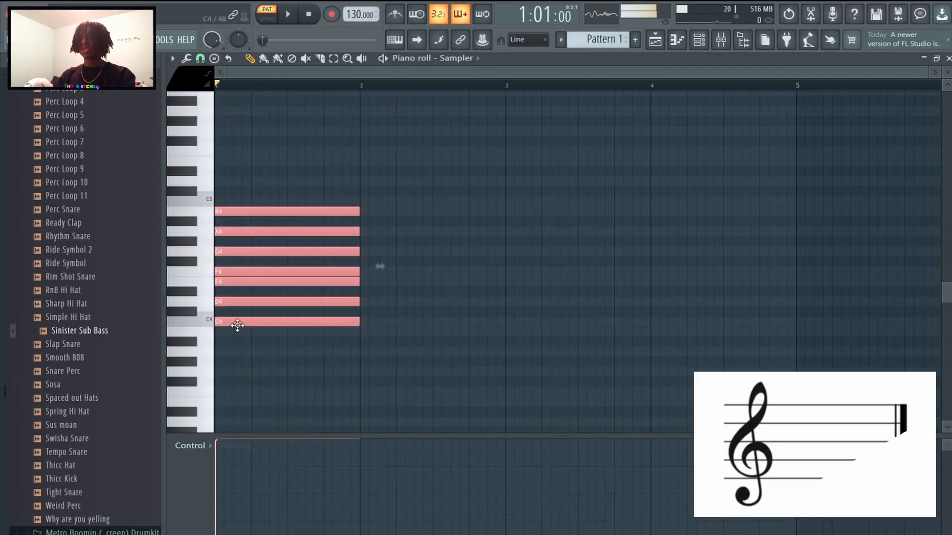
pyautogui.moveTo(238, 321)
pyautogui.mouseDown()
pyautogui.moveTo(251, 196)
pyautogui.moveTo(233, 198)
pyautogui.moveTo(268, 301)
pyautogui.moveTo(267, 531)
pyautogui.moveTo(259, 351)
pyautogui.moveTo(272, 206)
pyautogui.moveTo(272, 251)
pyautogui.moveTo(272, 242)
pyautogui.mouseUp()
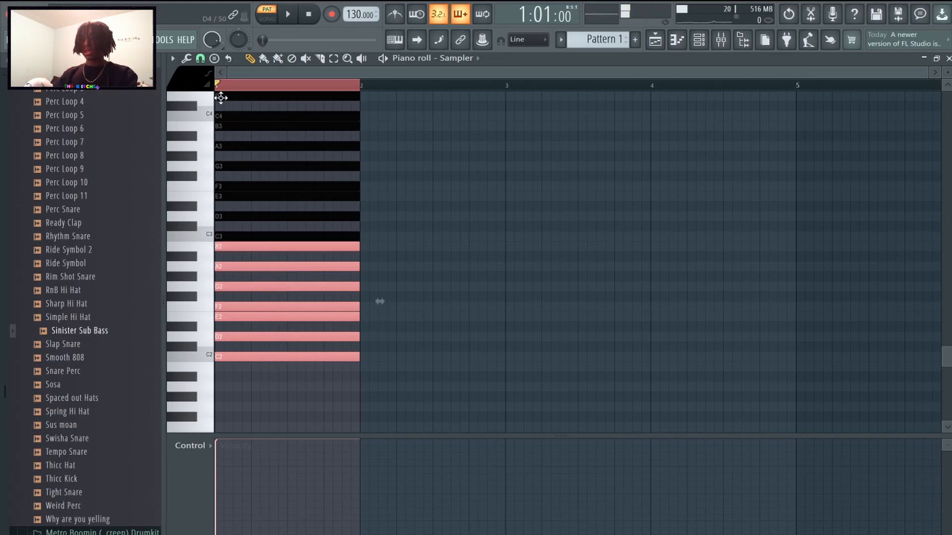
pyautogui.click(948, 59)
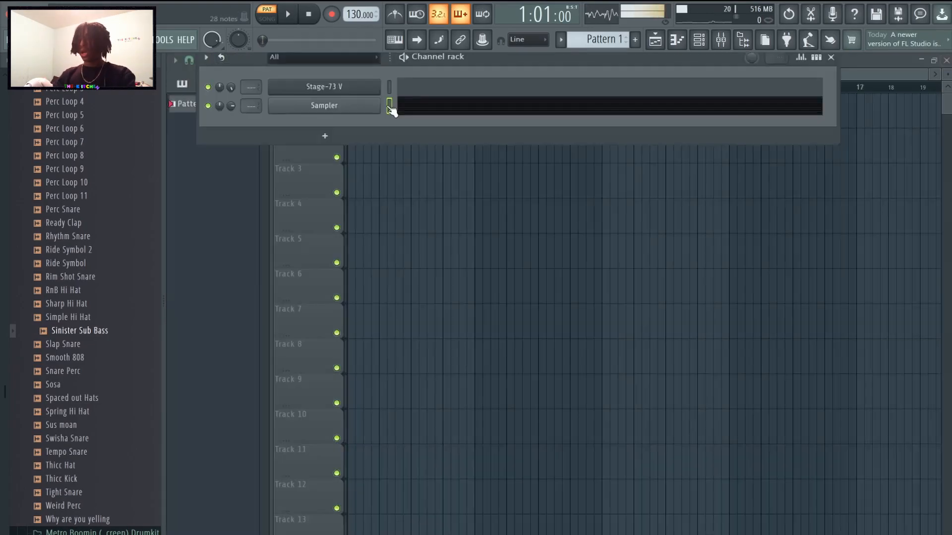
pyautogui.rightClick(317, 117)
pyautogui.moveTo(420, 189)
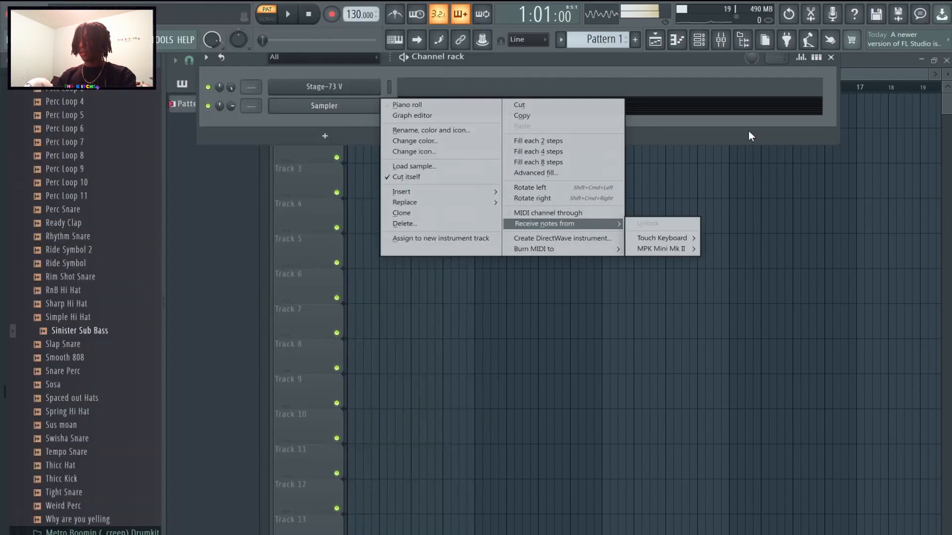
pyautogui.click(748, 132)
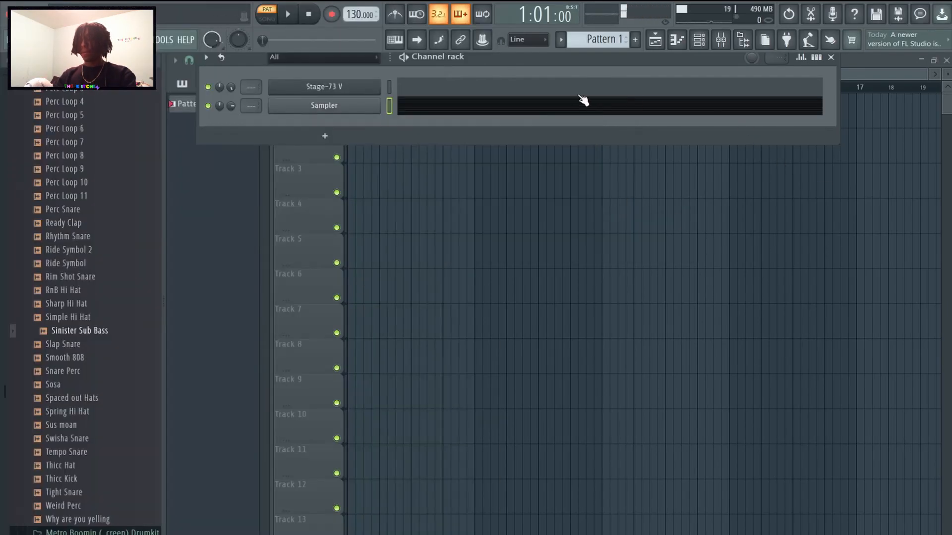
# - Extend the Sampler's scale stack downward by stamping the Major scale at C1 and C0 in bar 1
pyautogui.click(488, 104)
pyautogui.click(214, 58)
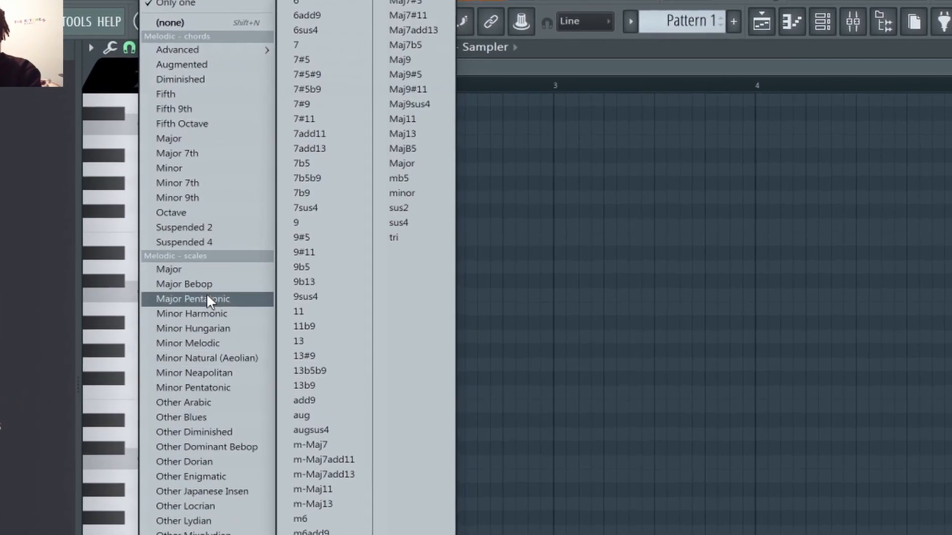
pyautogui.click(169, 269)
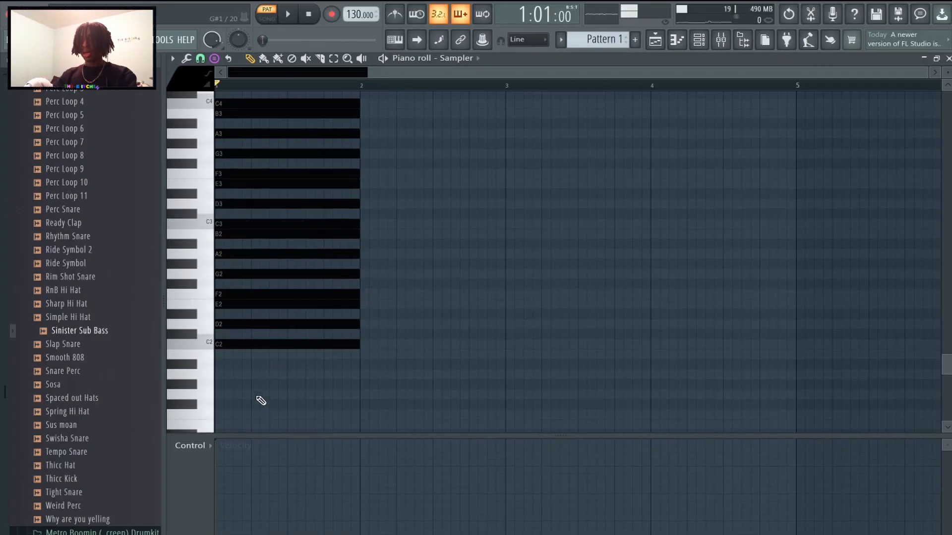
pyautogui.scroll(-5, 248, 357)
pyautogui.click(218, 307)
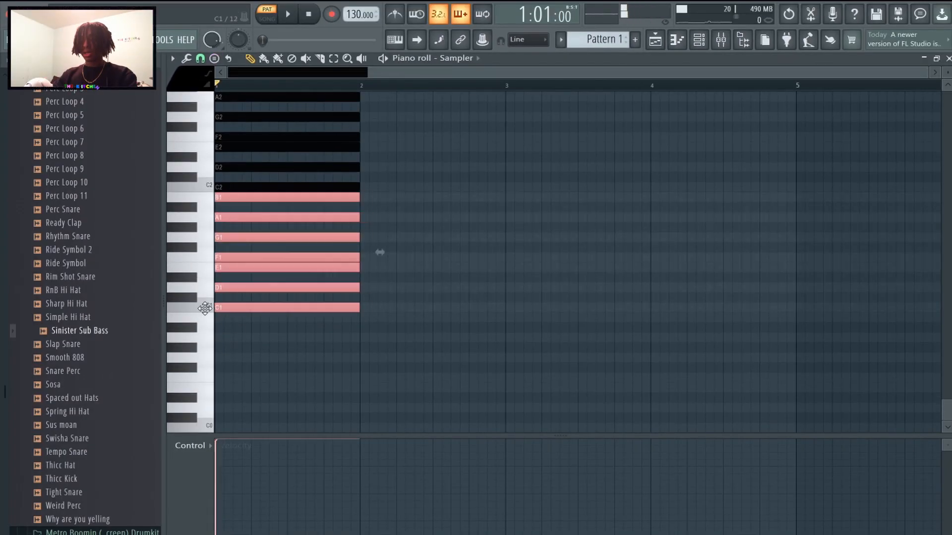
pyautogui.moveTo(293, 304); pyautogui.dragTo(291, 436)
# - Stretch all the Sampler's scale notes to four bars, ending at bar 5, and deselect them
pyautogui.hotkey('ctrl', 'a')
pyautogui.moveTo(361, 313)
pyautogui.mouseDown()
pyautogui.moveTo(932, 342)
pyautogui.moveTo(619, 353)
pyautogui.moveTo(731, 353)
pyautogui.moveTo(737, 338)
pyautogui.mouseUp()
pyautogui.scroll(-2, 354, 211)
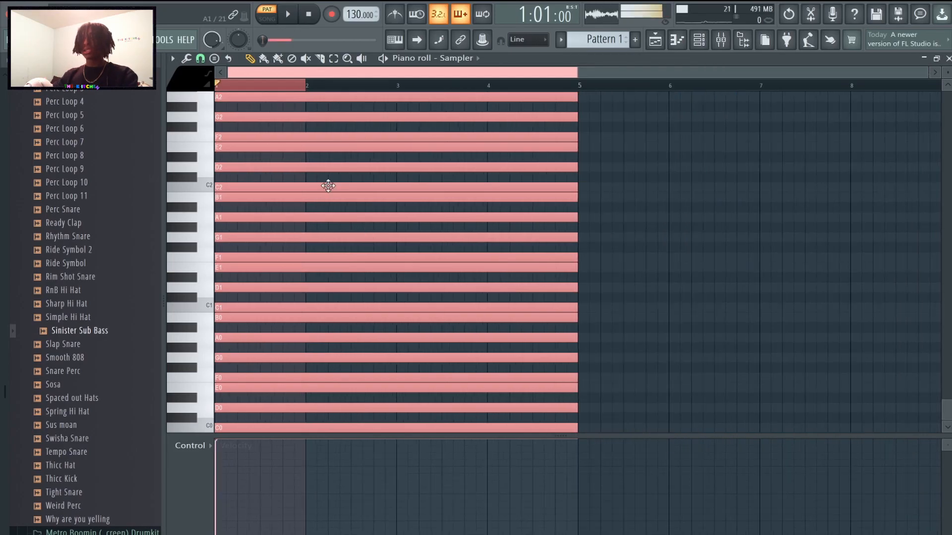
pyautogui.click(235, 90)
pyautogui.doubleClick(235, 90)
pyautogui.click(219, 89)
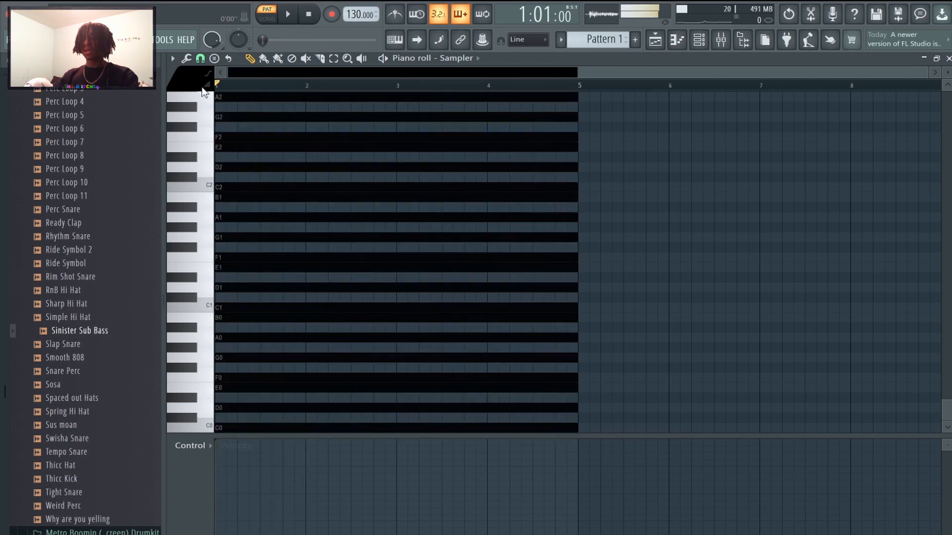
pyautogui.click(173, 59)
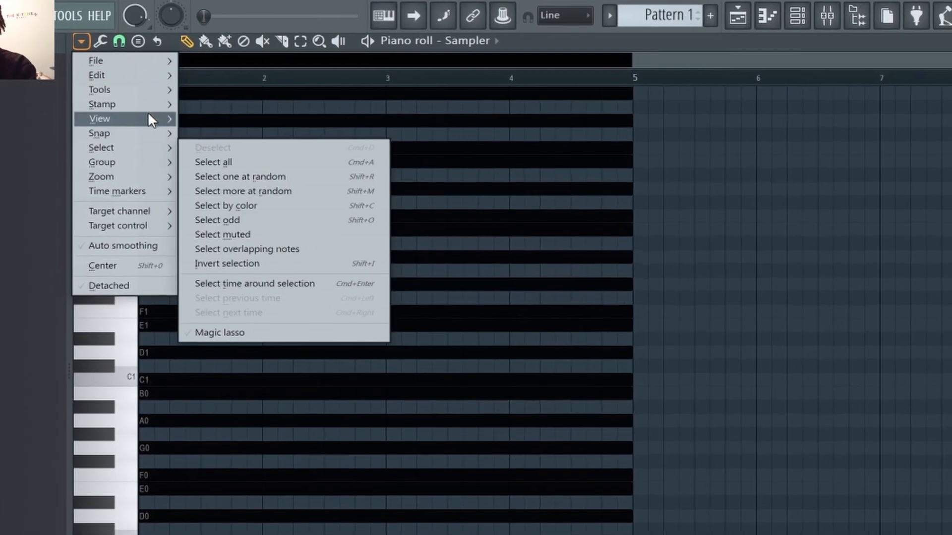
pyautogui.moveTo(149, 119)
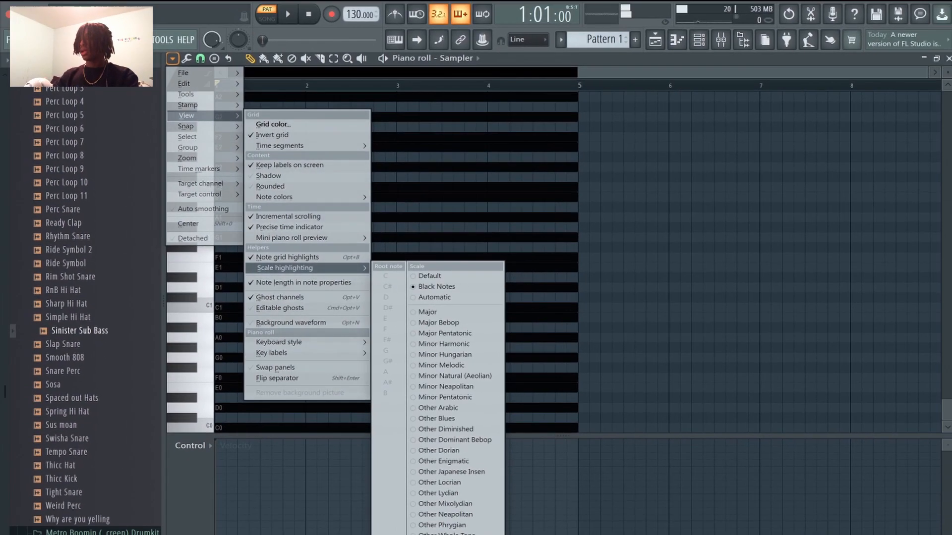
pyautogui.press('Escape')
# - Close the Sampler's piano roll and the mixer, and open the piano roll of the Stage-73 V channel
pyautogui.click(948, 59)
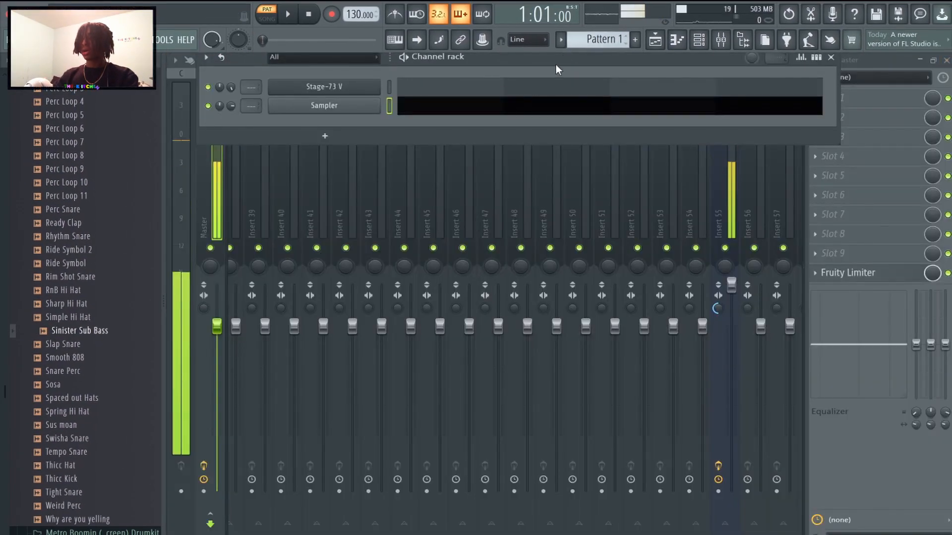
pyautogui.click(948, 59)
pyautogui.click(455, 86)
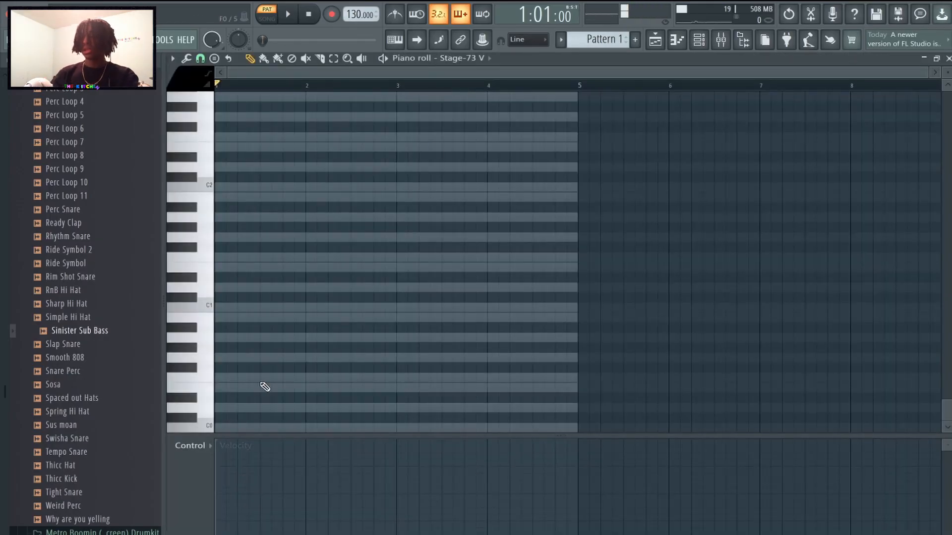
pyautogui.click(230, 307)
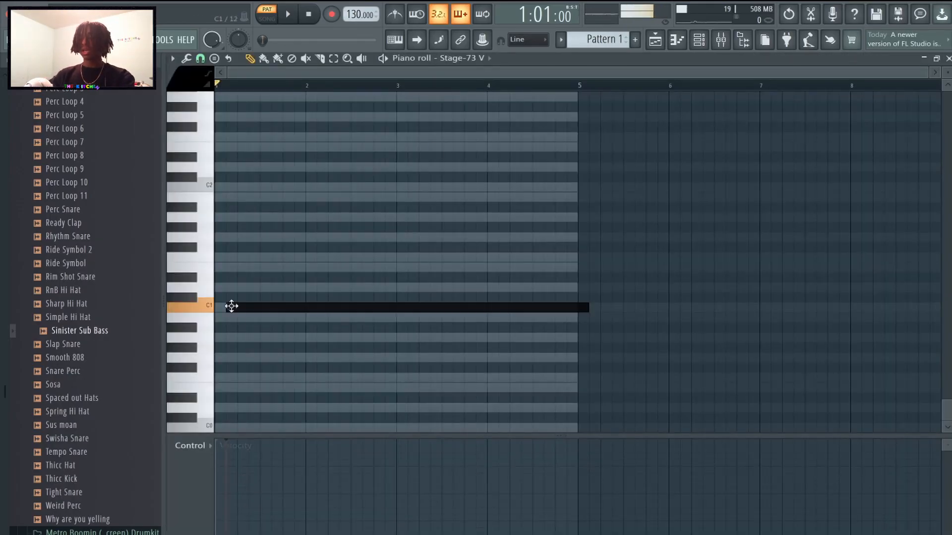
pyautogui.rightClick(456, 307)
pyautogui.click(948, 58)
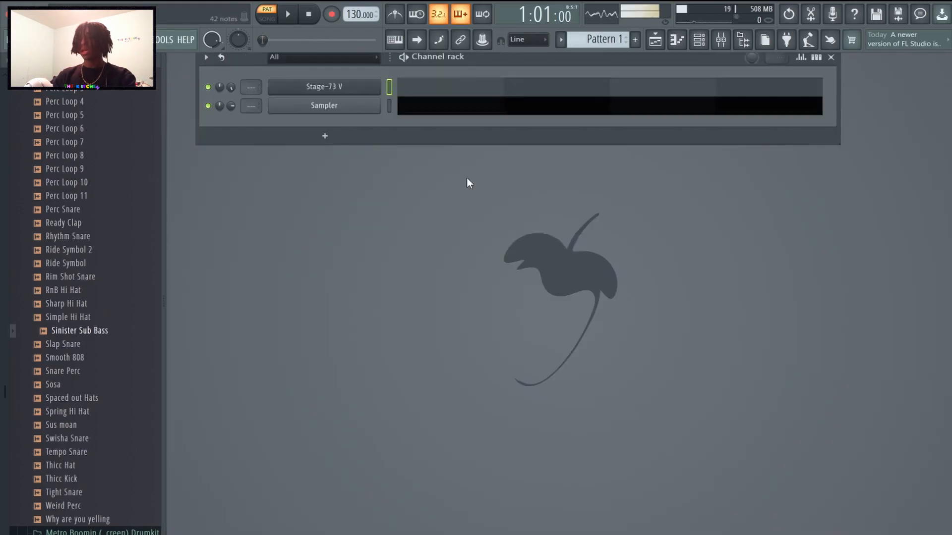
pyautogui.click(495, 93)
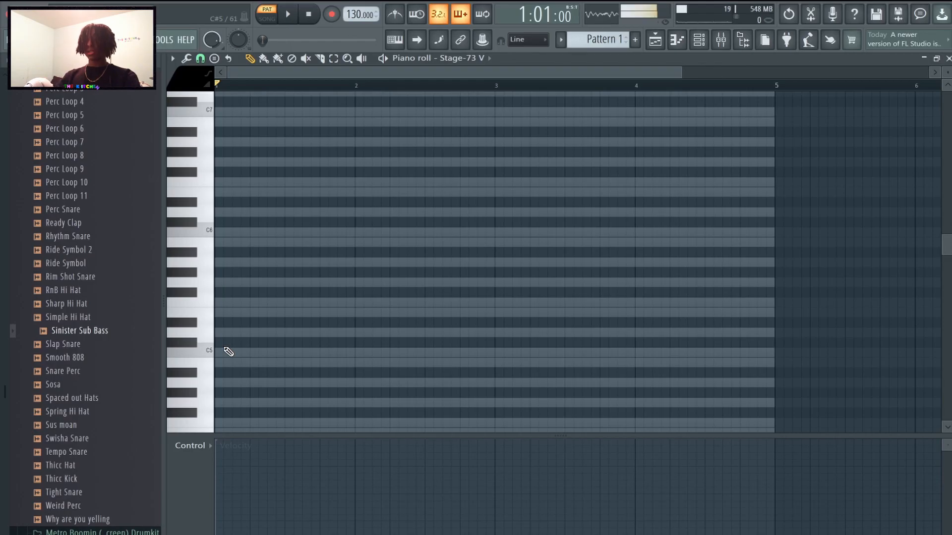
# - Stack one-bar notes C5, D5, E5, F5, G5, A5, B5 and C6 at the start of bar 1 along the ghost notes
pyautogui.click(221, 352)
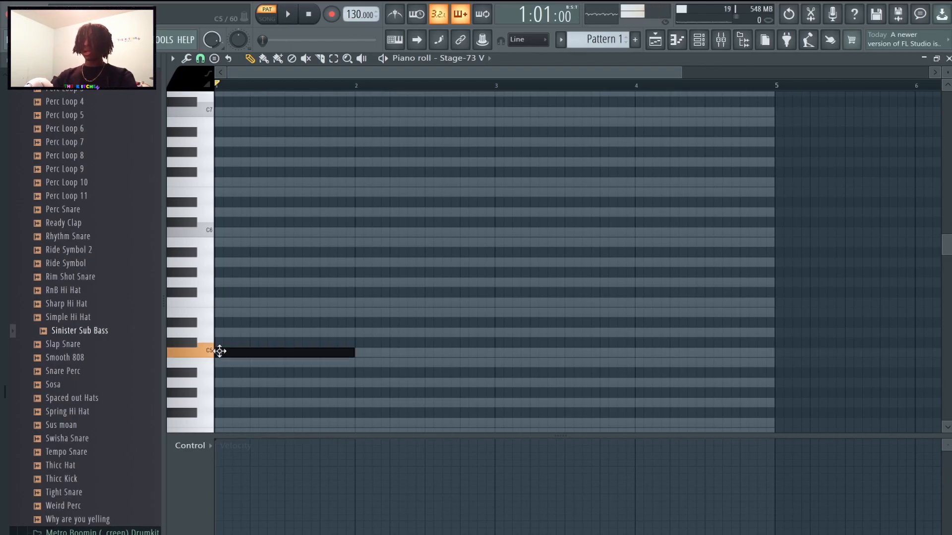
pyautogui.click(226, 333)
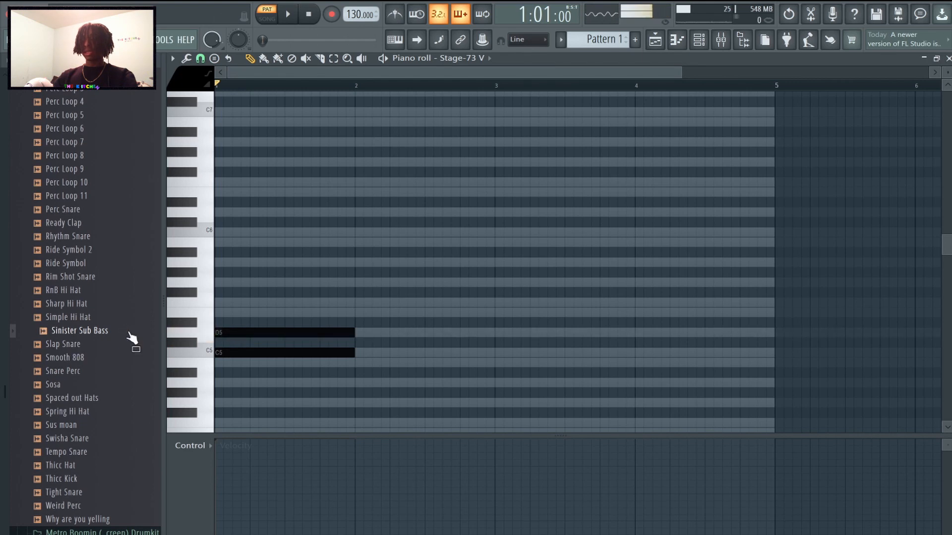
pyautogui.click(237, 312)
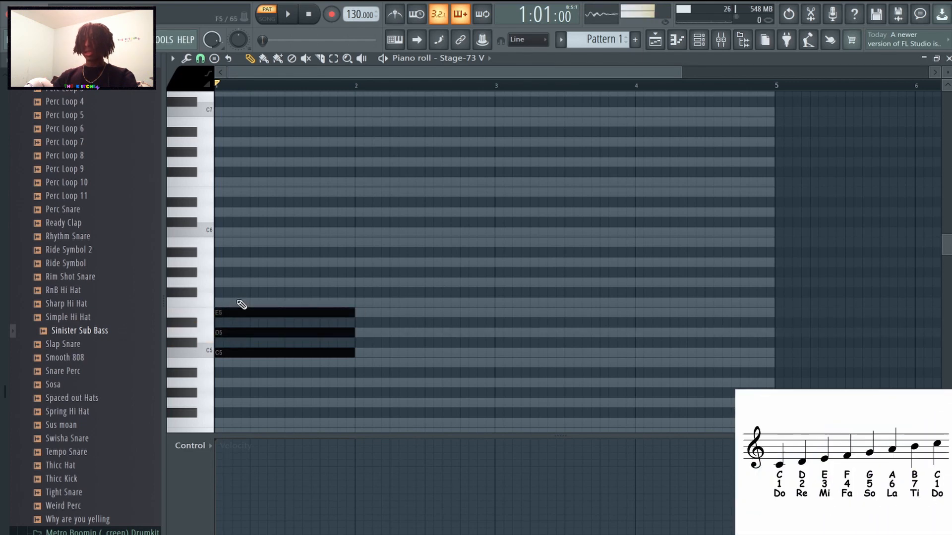
pyautogui.click(241, 302)
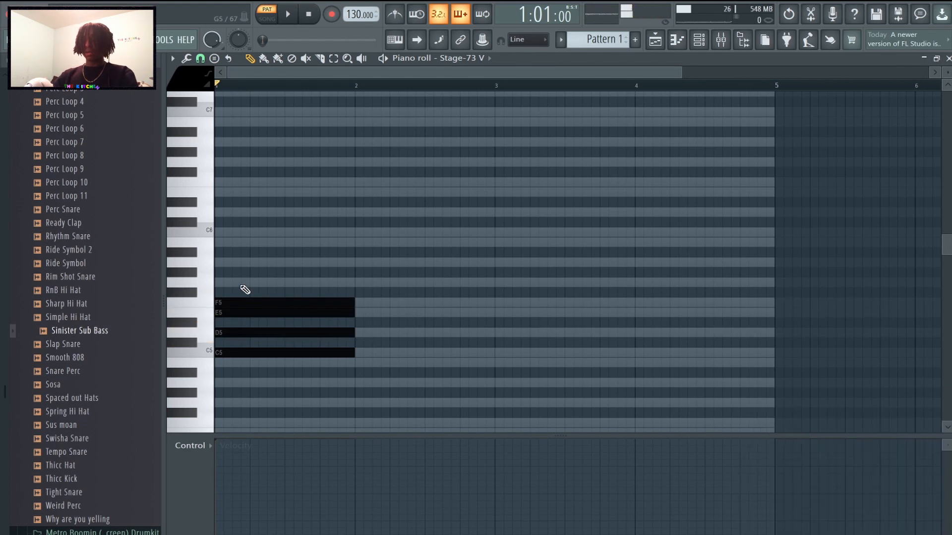
pyautogui.moveTo(240, 284); pyautogui.dragTo(129, 285)
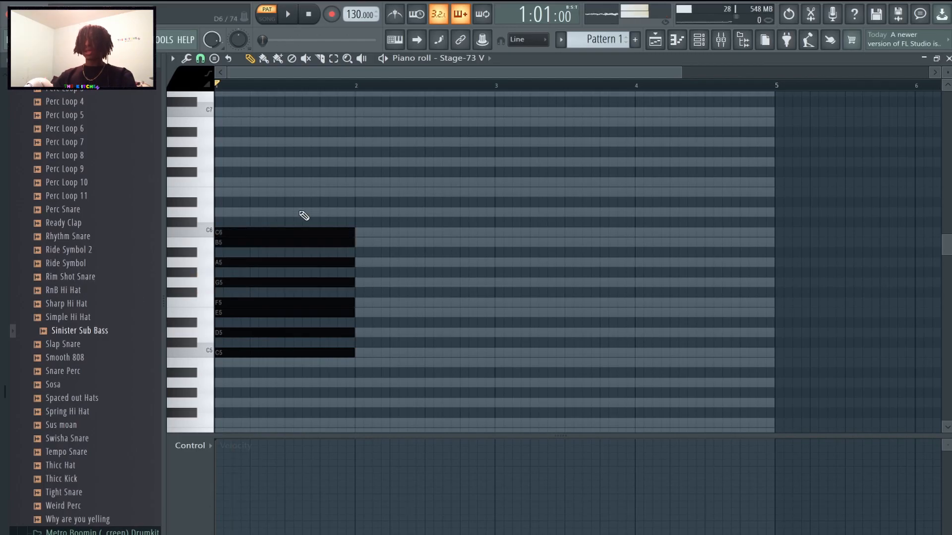
# - Replace the stacked notes above C5 with a staggered ascending run from D5 to C6 and play it back
pyautogui.rightClick(327, 232)
pyautogui.rightClick(296, 332)
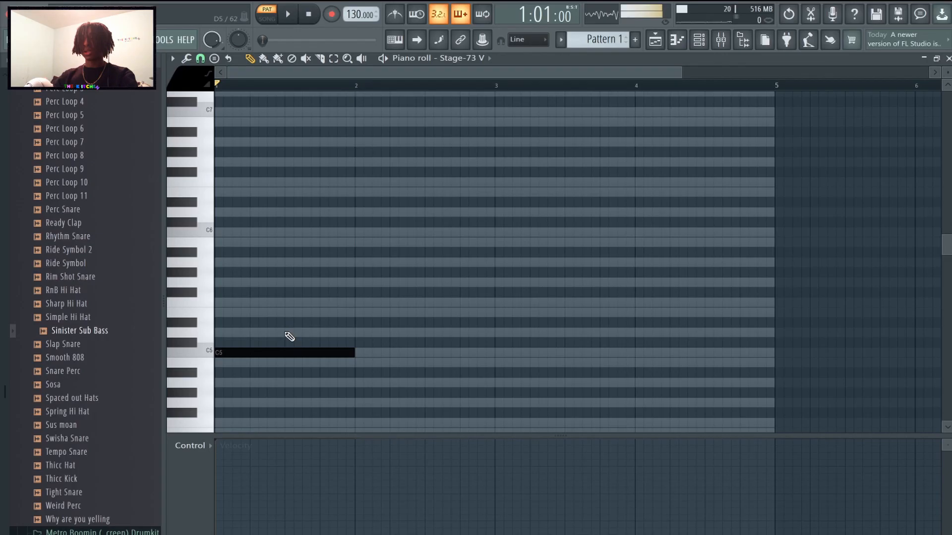
pyautogui.click(236, 333)
pyautogui.hotkey('ctrl', 'z')
pyautogui.press('space')
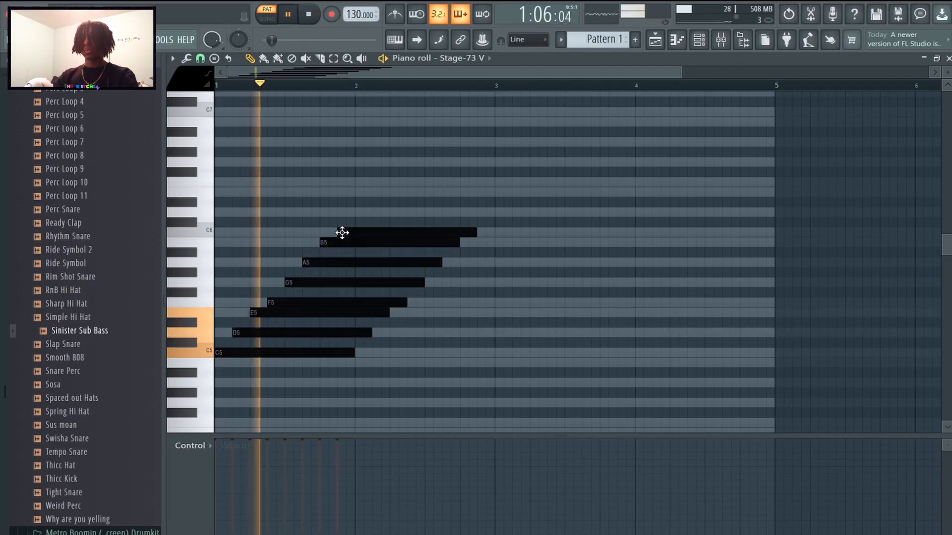
pyautogui.press('space')
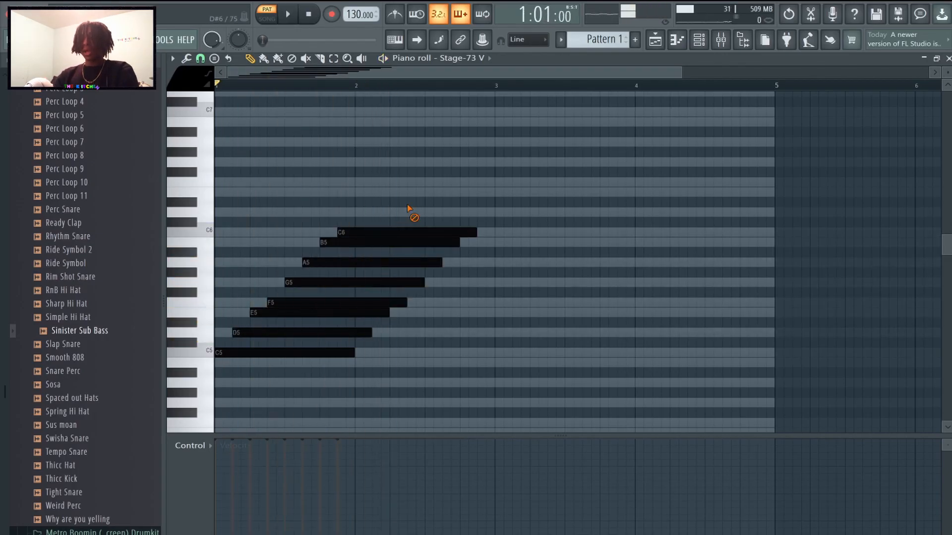
# - Delete every note of the staggered C5 to C6 run, including the C5 root
pyautogui.rightClick(396, 231)
pyautogui.click(233, 353)
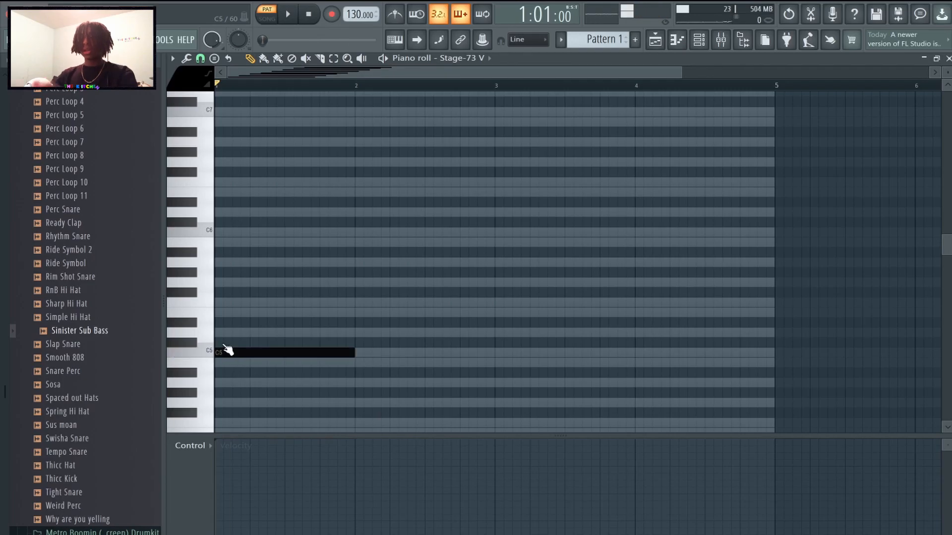
pyautogui.rightClick(280, 352)
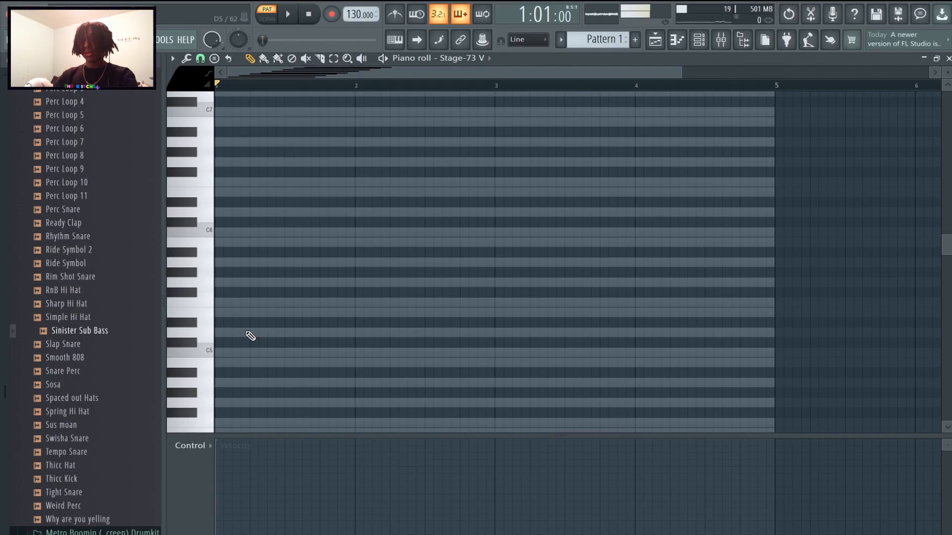
# - Place a one-bar D5 at the start of bar 1, and try C5, E5, F5 and G5 notes around mid-bar
pyautogui.moveTo(247, 333); pyautogui.dragTo(144, 331)
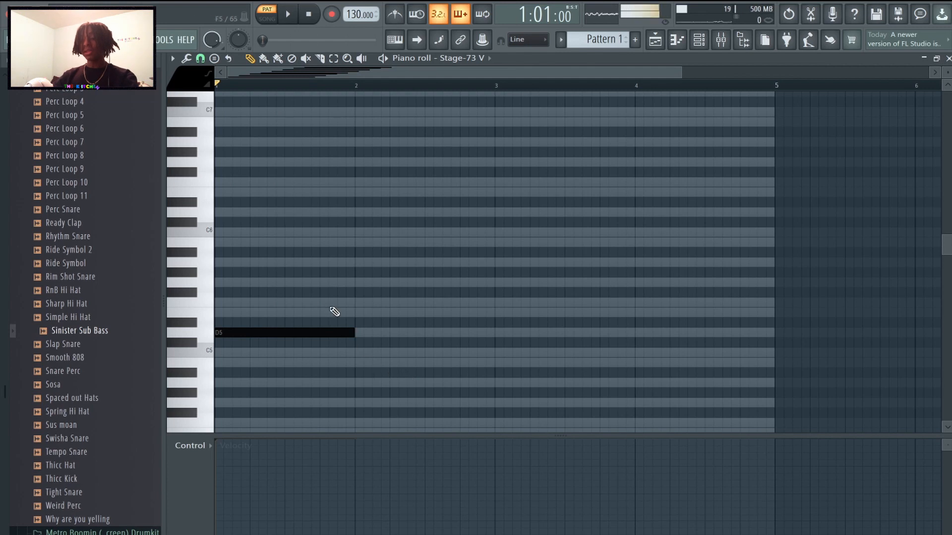
pyautogui.click(307, 353)
pyautogui.click(304, 331)
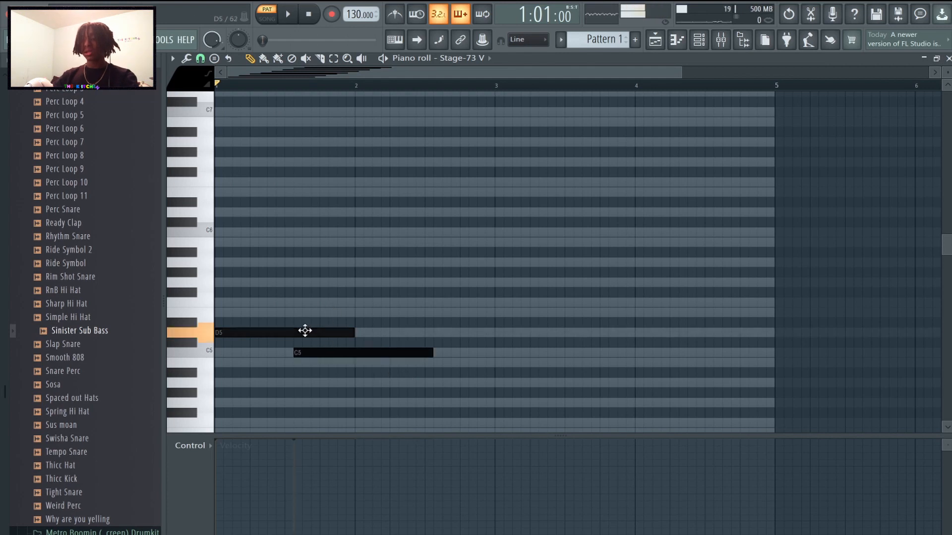
pyautogui.click(308, 313)
pyautogui.click(304, 300)
pyautogui.click(303, 283)
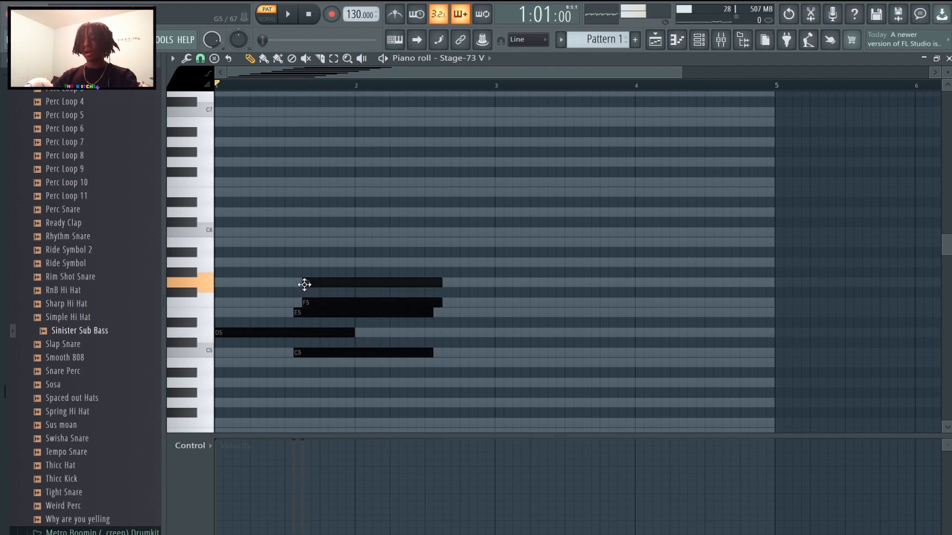
# - Delete the mid-bar C5, E5 and F5 notes and move G5 to start exactly halfway through bar 1
pyautogui.rightClick(308, 303)
pyautogui.rightClick(309, 312)
pyautogui.rightClick(312, 352)
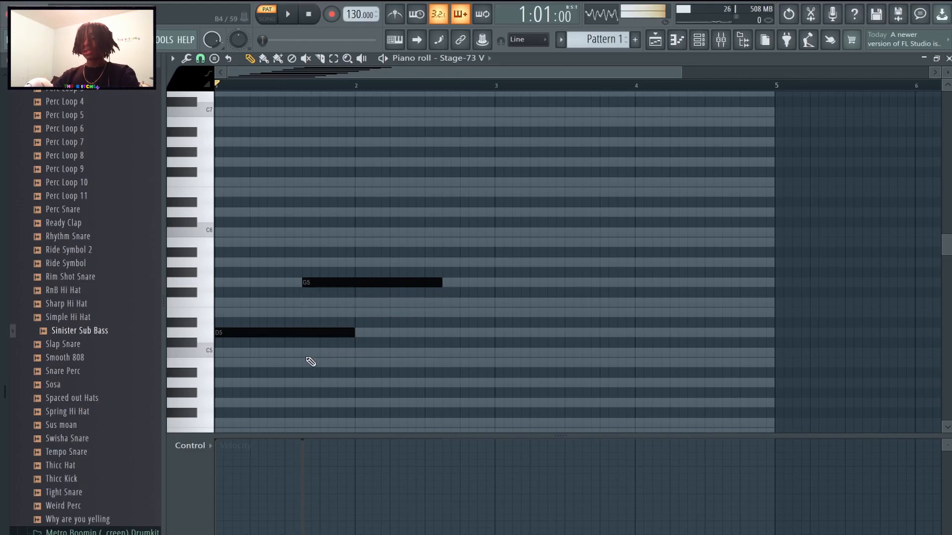
pyautogui.click(305, 353)
pyautogui.rightClick(327, 353)
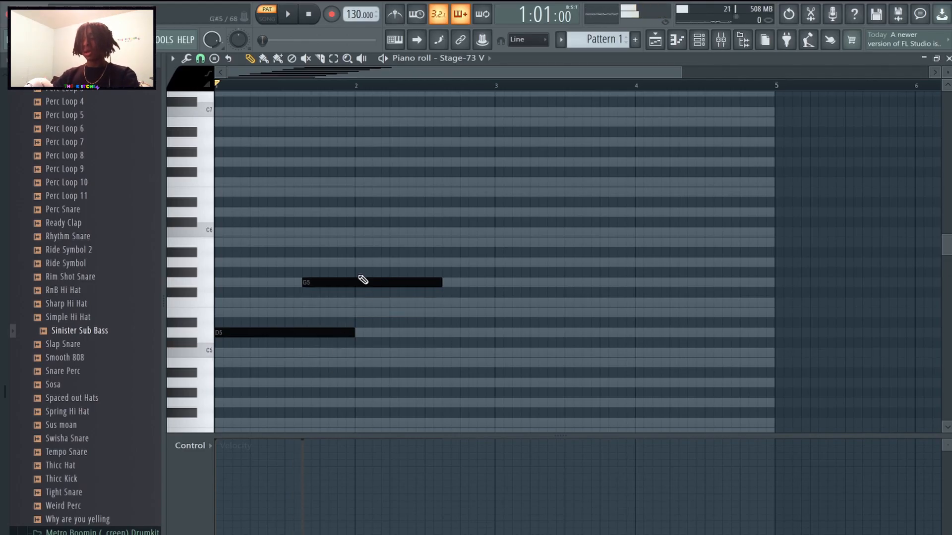
pyautogui.moveTo(348, 283)
pyautogui.mouseDown()
pyautogui.moveTo(327, 283)
pyautogui.moveTo(339, 282)
pyautogui.mouseUp()
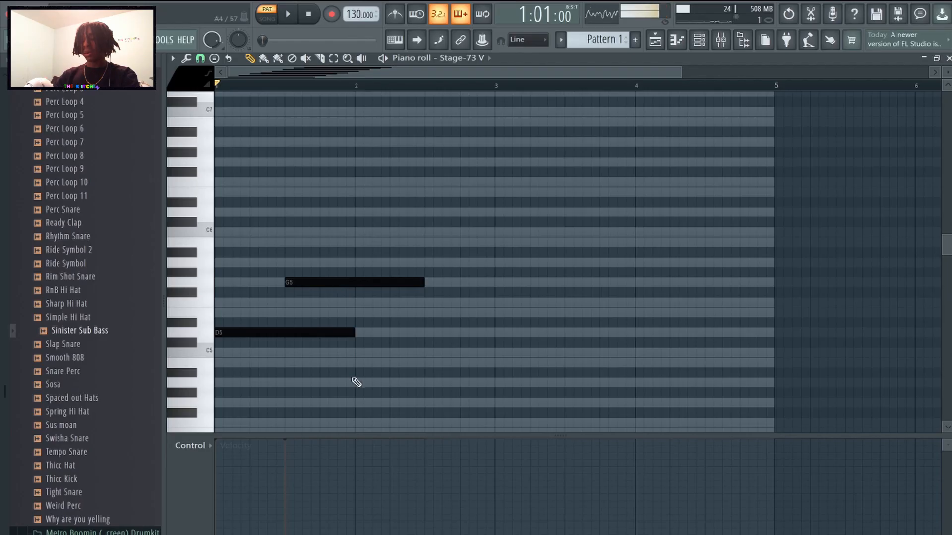
# - Add a one-bar C6 at bar 2, trim D5 and G5 to half a bar each with legato, and play back the roots
pyautogui.click(358, 231)
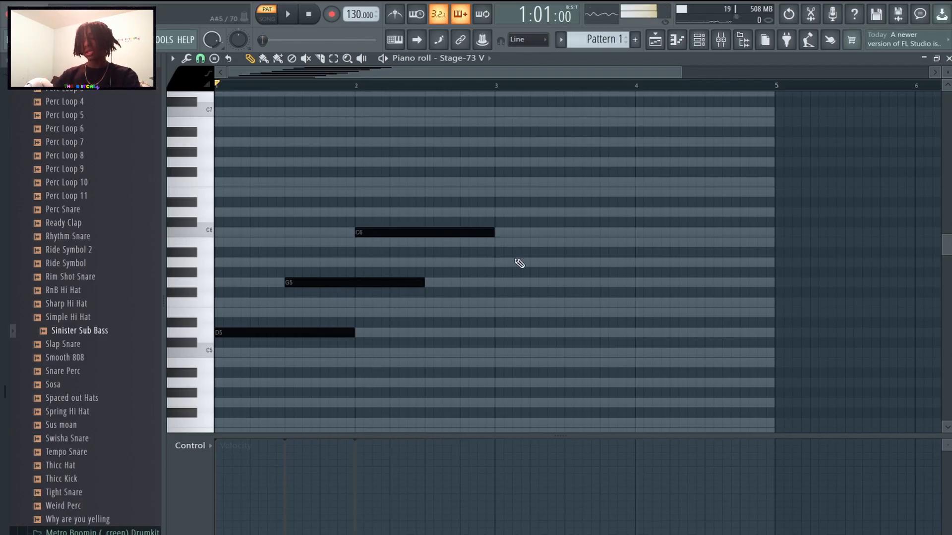
pyautogui.hotkey('ctrl', 'l')
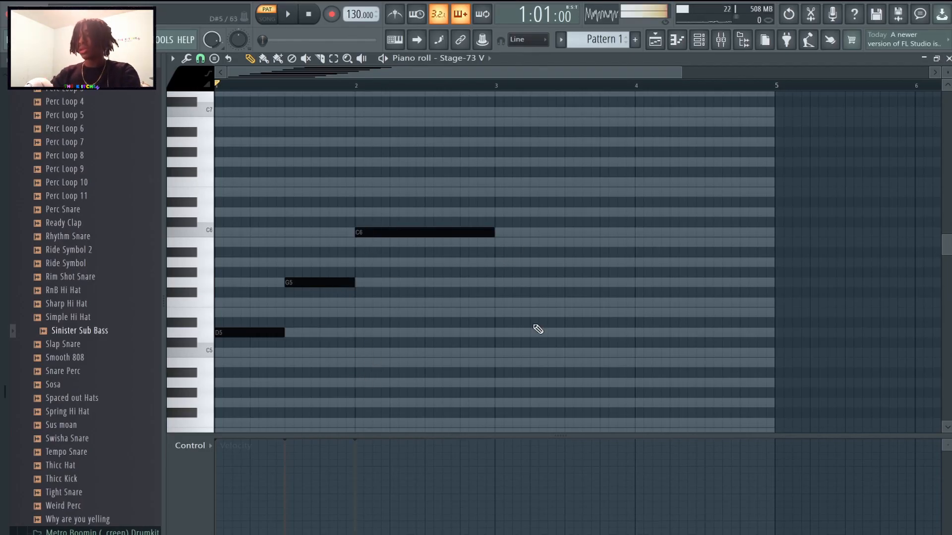
pyautogui.click(491, 352)
pyautogui.rightClick(505, 353)
pyautogui.scroll(1, 456, 333)
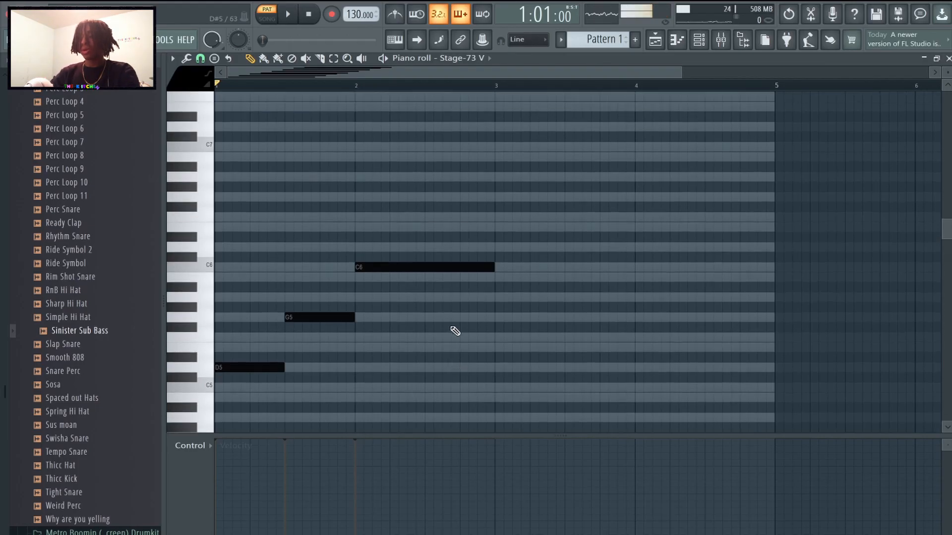
pyautogui.press('space')
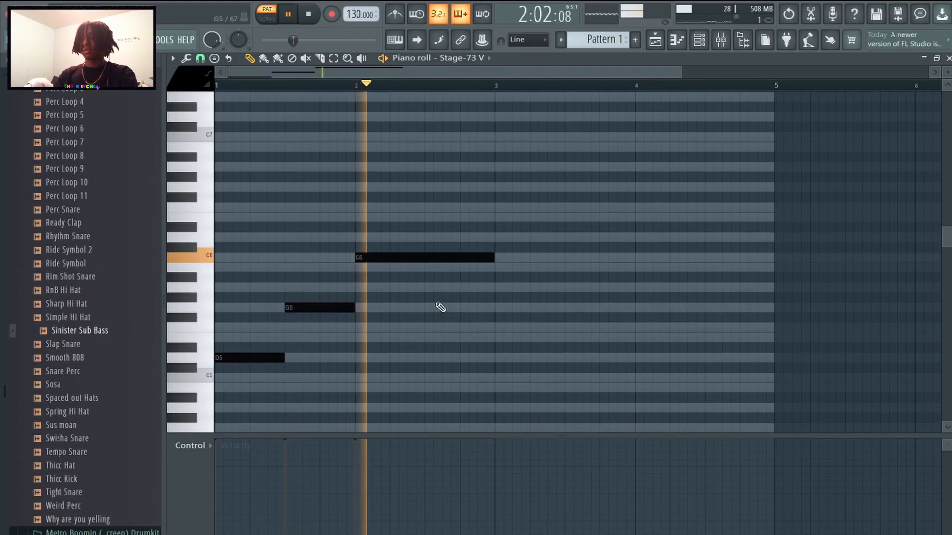
pyautogui.press('space')
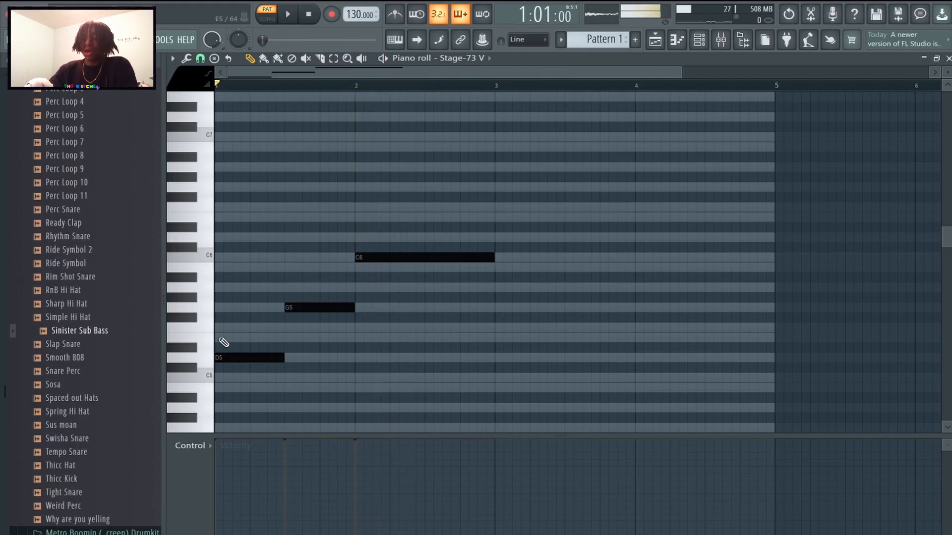
# - Stack half-bar F5 and A5 notes above D5 at the start of bar 1 and play the triad
pyautogui.click(219, 338)
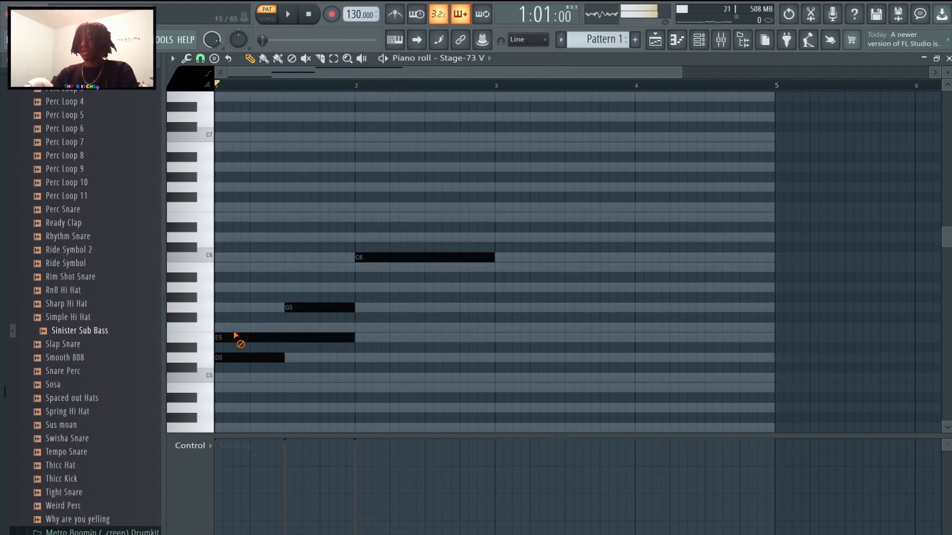
pyautogui.rightClick(235, 336)
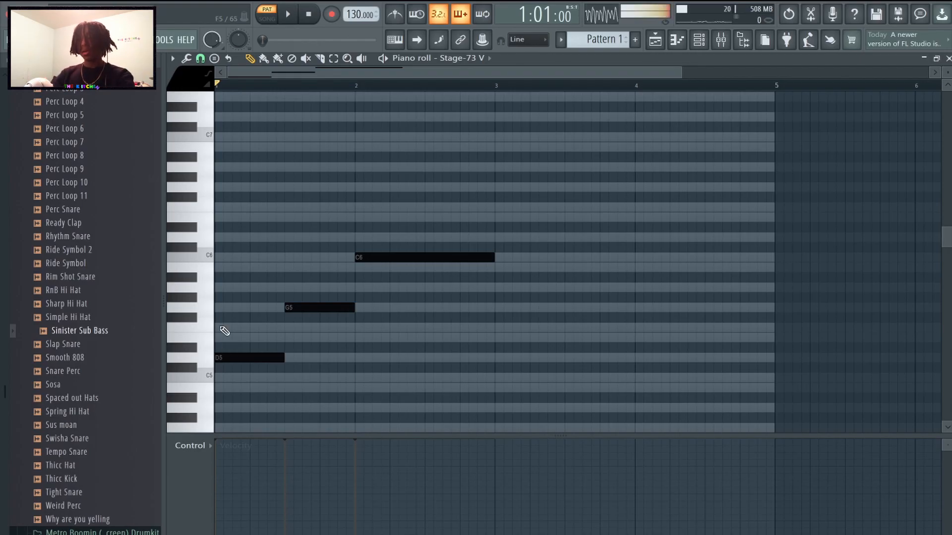
pyautogui.click(224, 331)
pyautogui.moveTo(355, 328); pyautogui.dragTo(285, 331)
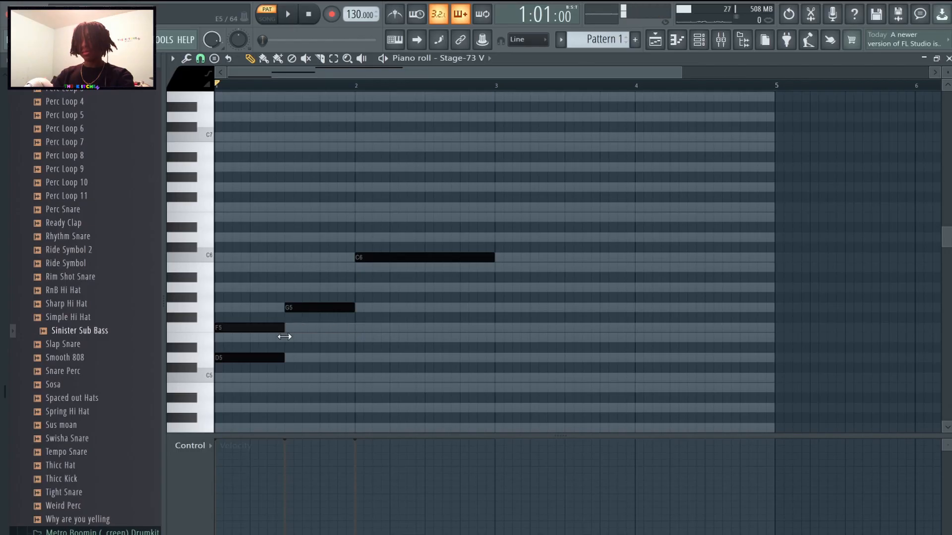
pyautogui.click(222, 287)
pyautogui.press('space')
pyautogui.press('space')
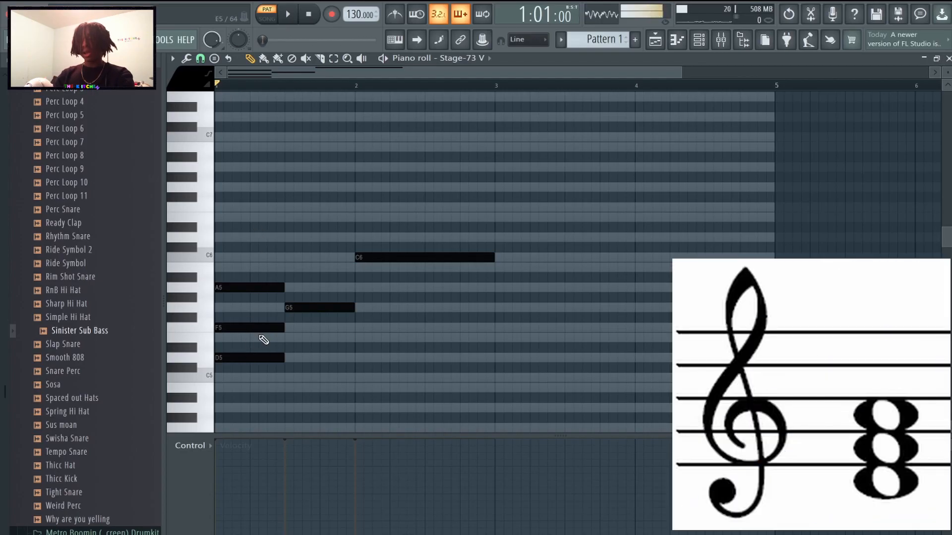
# - Stack B5 and D6 above G5 in the second half of bar 1, each half a bar long, and play it back
pyautogui.click(242, 355)
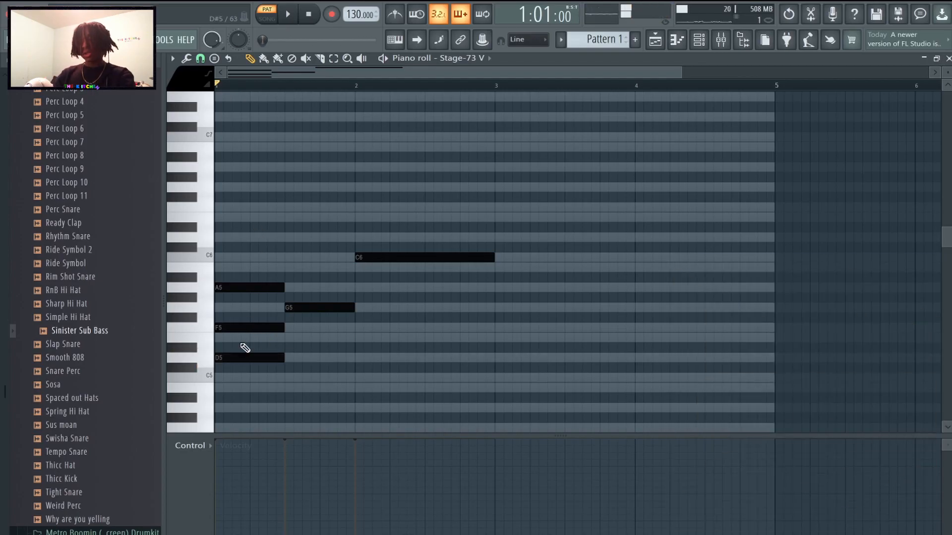
pyautogui.click(316, 307)
pyautogui.click(299, 268)
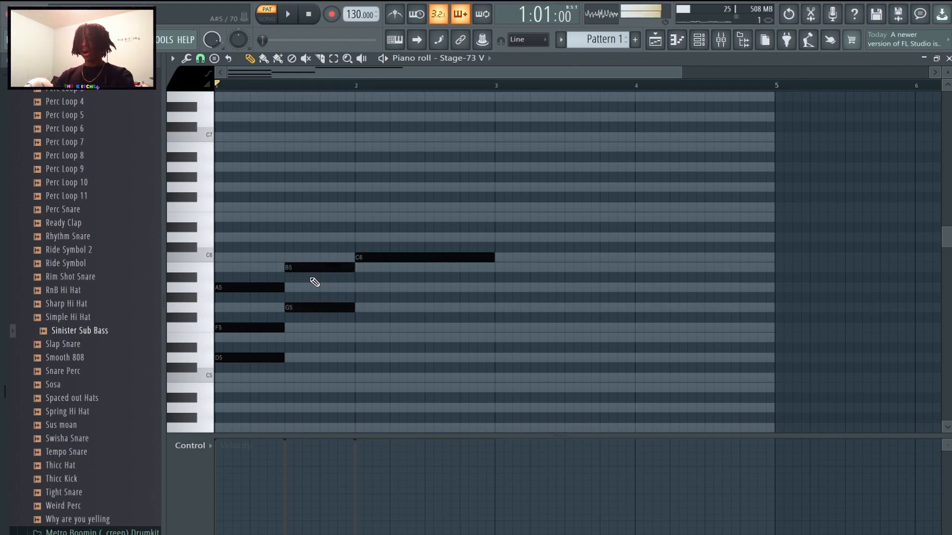
pyautogui.click(296, 237)
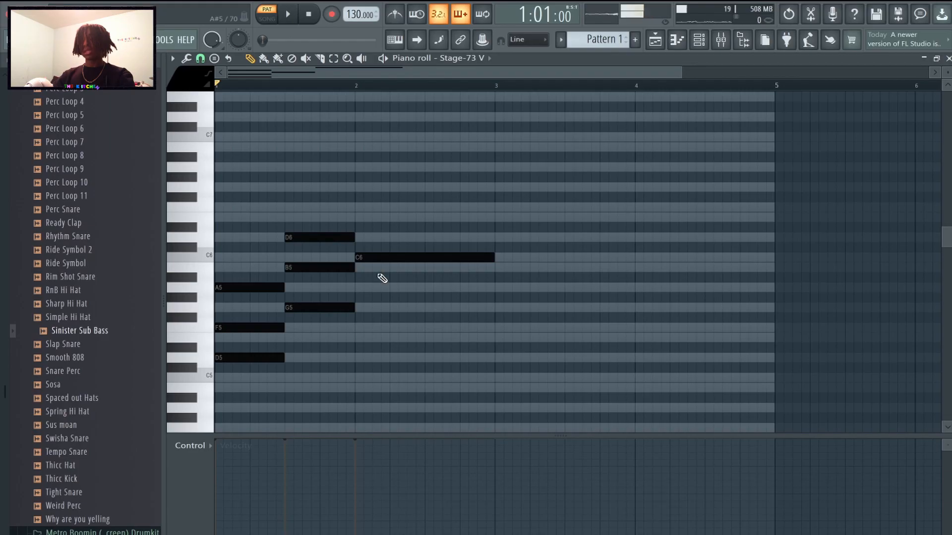
pyautogui.press('space')
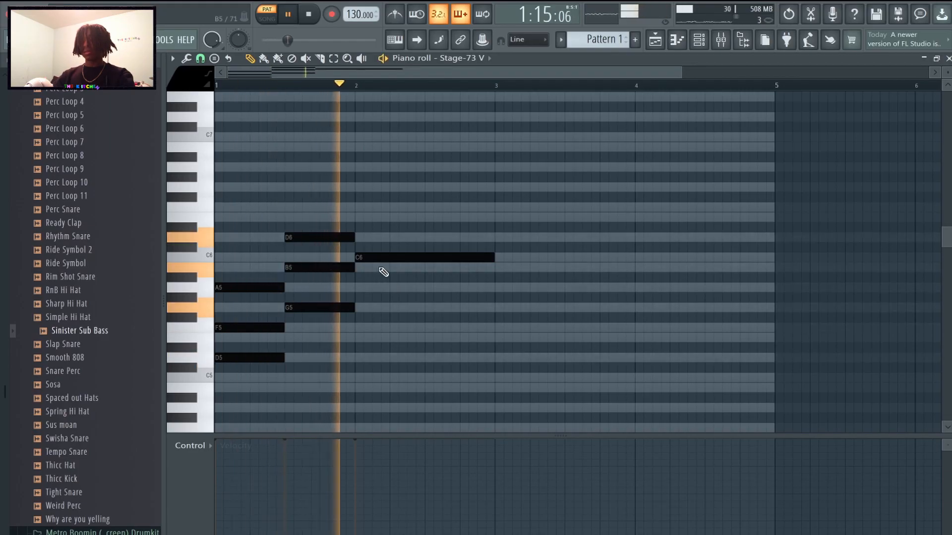
pyautogui.press('space')
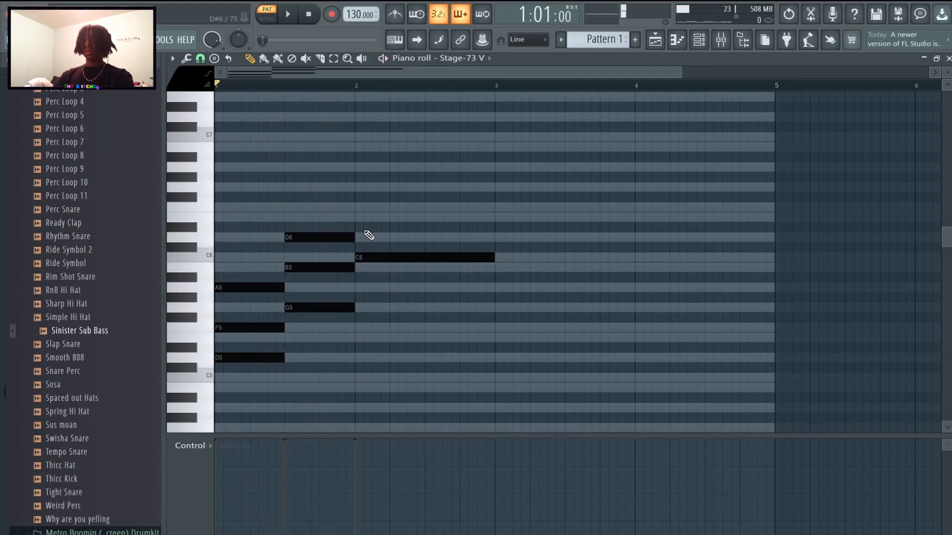
# - Stack one-bar E6 and G6 notes above C6 at bar 2 and play the three-chord progression
pyautogui.click(370, 256)
pyautogui.click(360, 219)
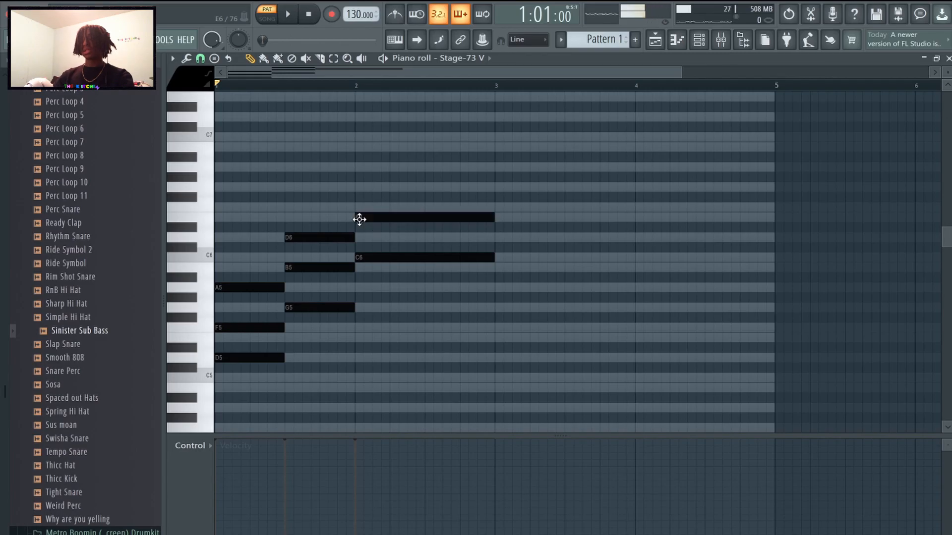
pyautogui.click(361, 187)
pyautogui.press('space')
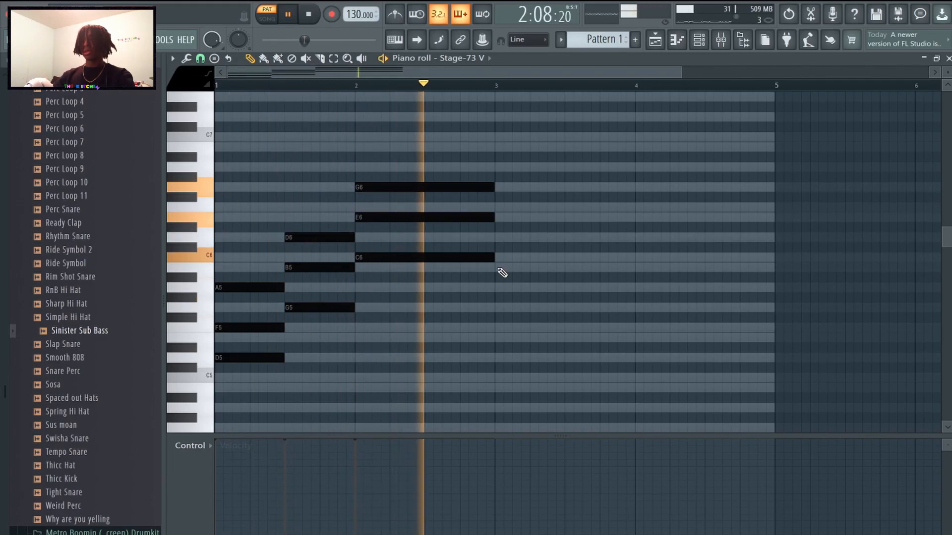
pyautogui.press('space')
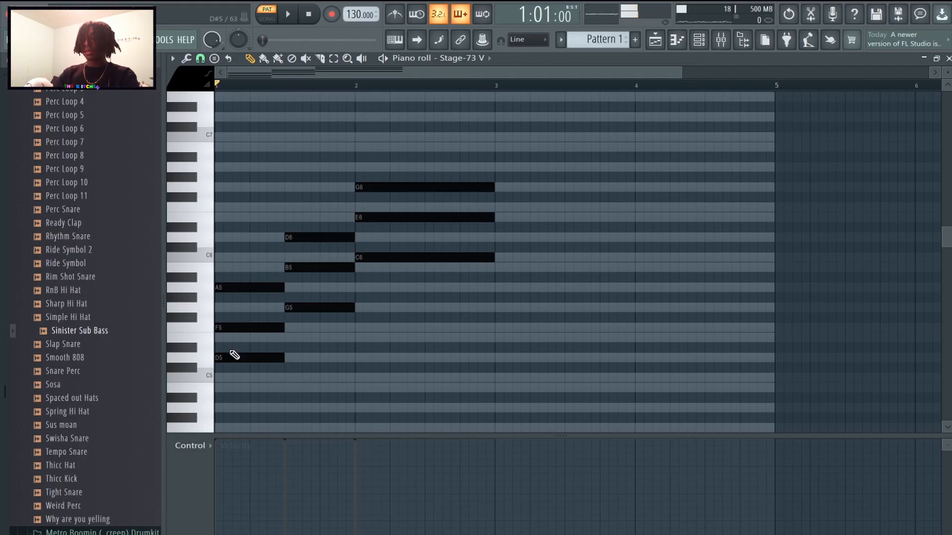
# - Extend the first chord with half-bar C6 and E6 notes above A5, playing it after each addition
pyautogui.click(249, 256)
pyautogui.press('space')
pyautogui.press('space')
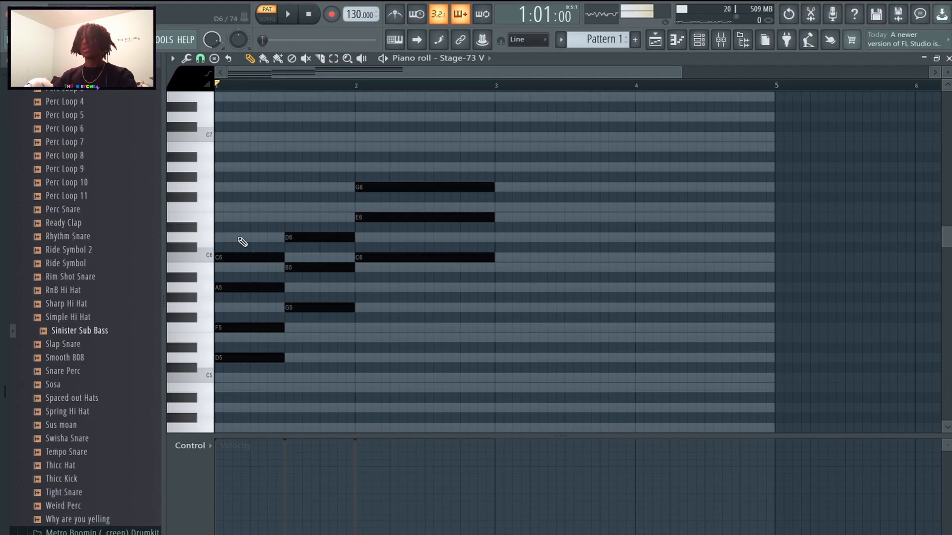
pyautogui.click(227, 219)
pyautogui.press('space')
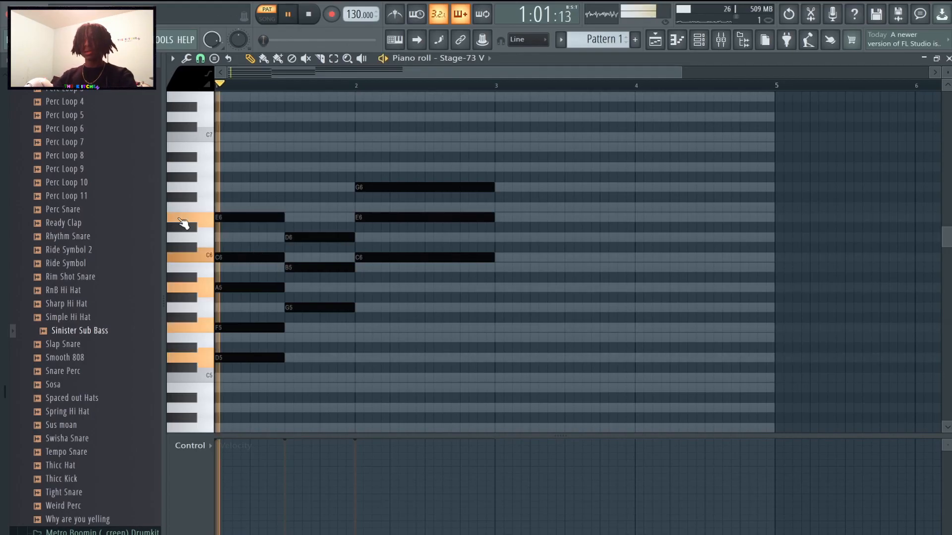
pyautogui.press('space')
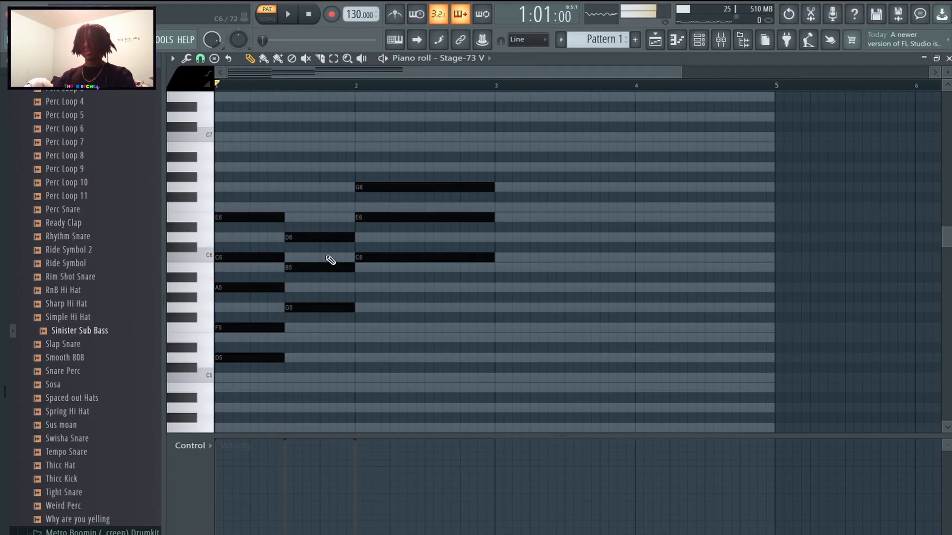
# - Transpose the whole progression down one octave and play it back
pyautogui.hotkey('ctrl', 'Down')
pyautogui.scroll(-5, 357, 292)
pyautogui.press('space')
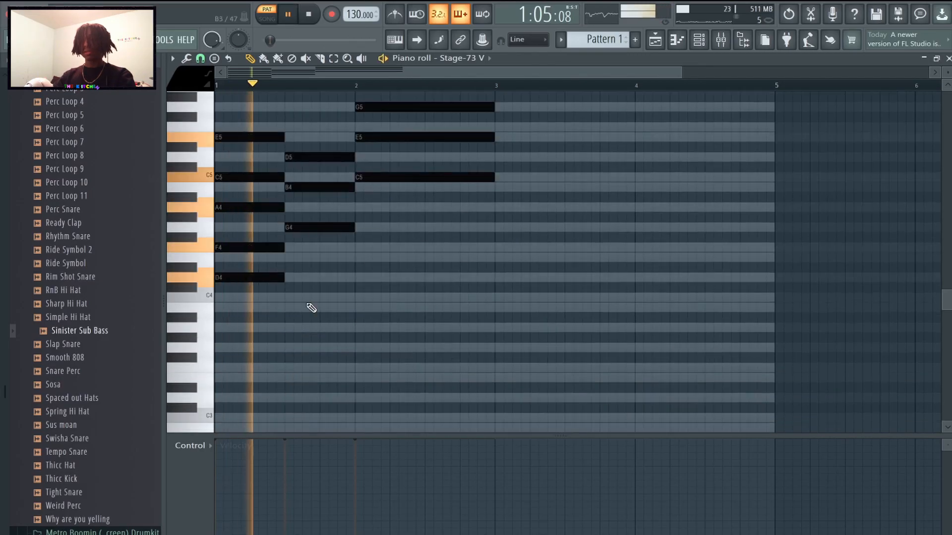
pyautogui.press('space')
# - Delete the E5 note from the first chord and play the progression
pyautogui.rightClick(276, 187)
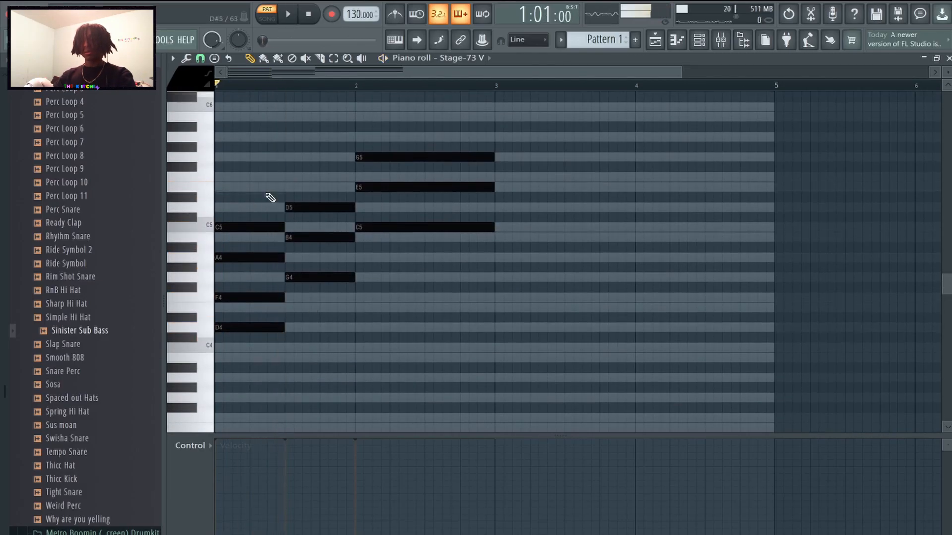
pyautogui.press('space')
pyautogui.press('space')
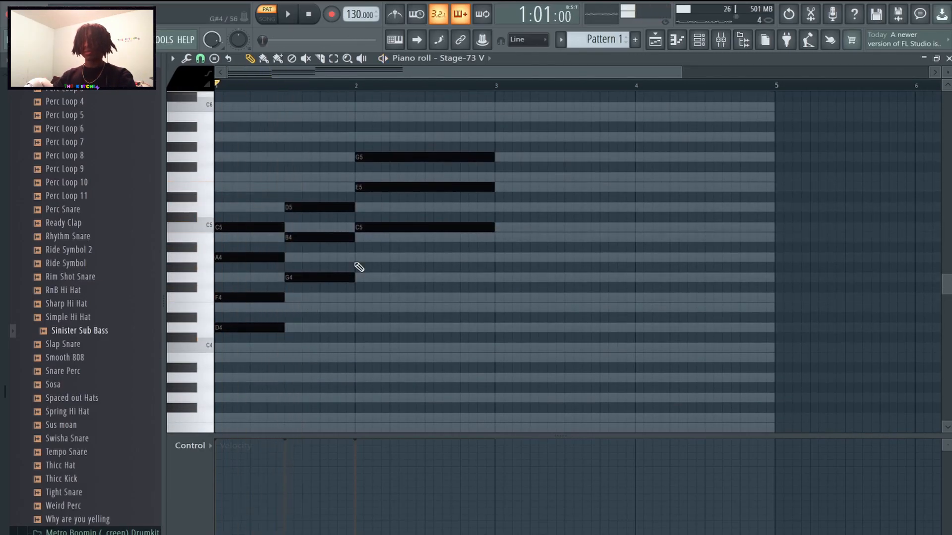
# - Add a half-bar F5 on top of the G4 chord in bar 1 and play it back
pyautogui.click(288, 178)
pyautogui.press('space')
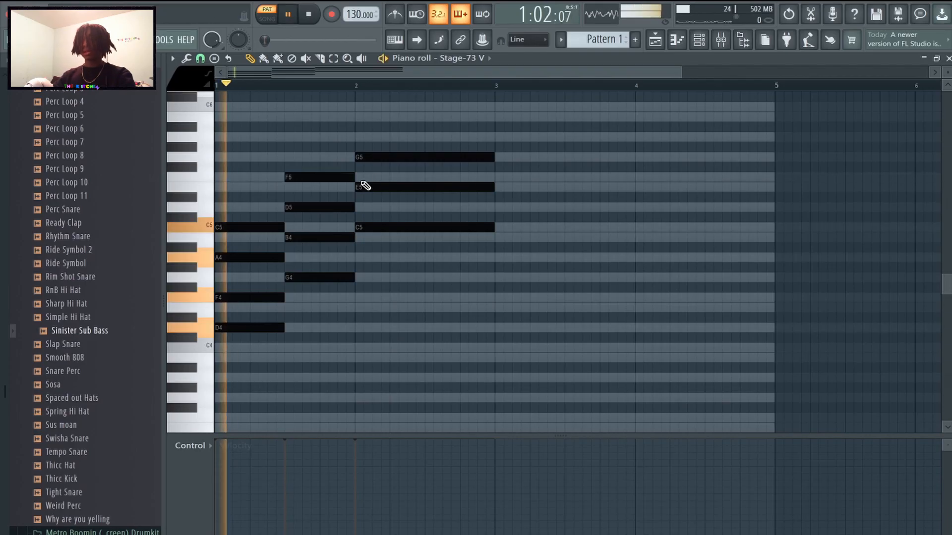
pyautogui.press('space')
# - Add B5 on top of the C5 chord at bar 2, lengthen it to one bar, and play the progression
pyautogui.click(364, 118)
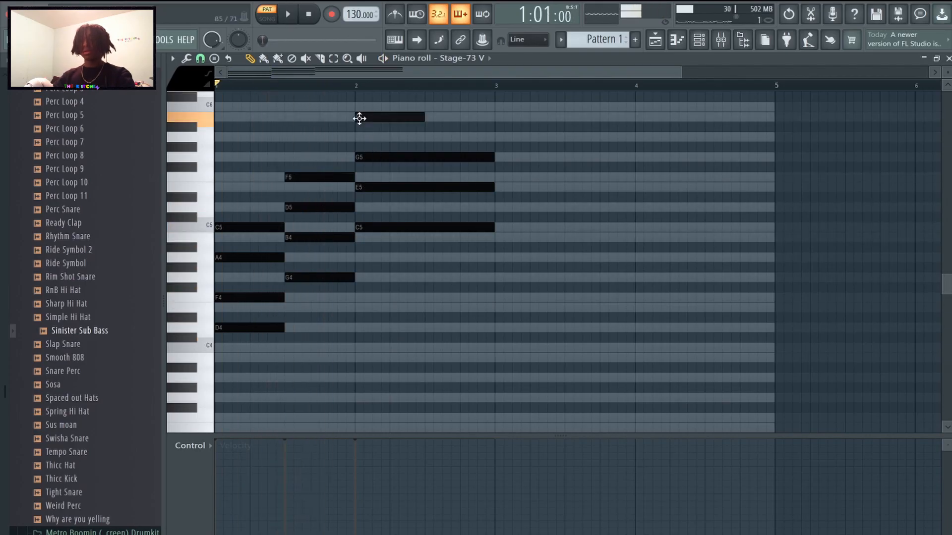
pyautogui.press('space')
pyautogui.click(499, 118)
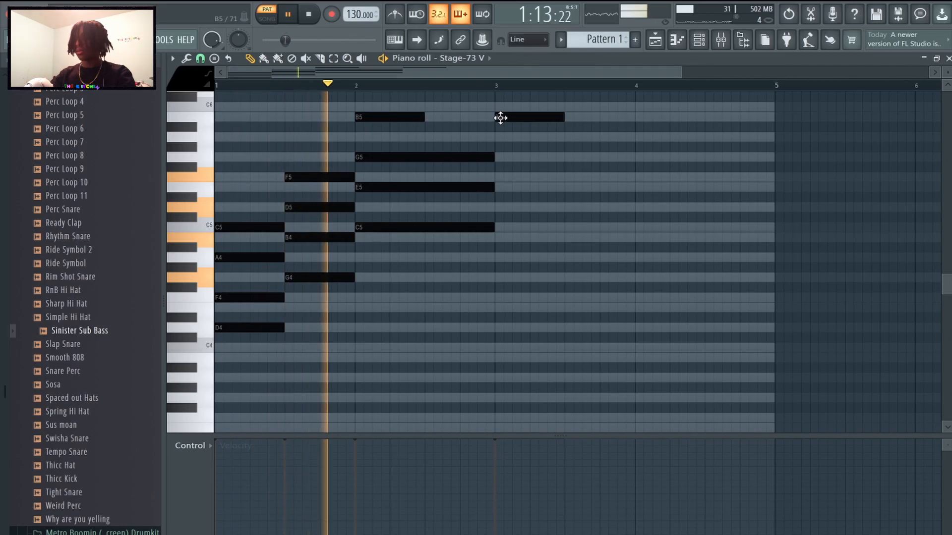
pyautogui.moveTo(423, 118); pyautogui.dragTo(497, 117)
pyautogui.rightClick(499, 118)
pyautogui.press('space')
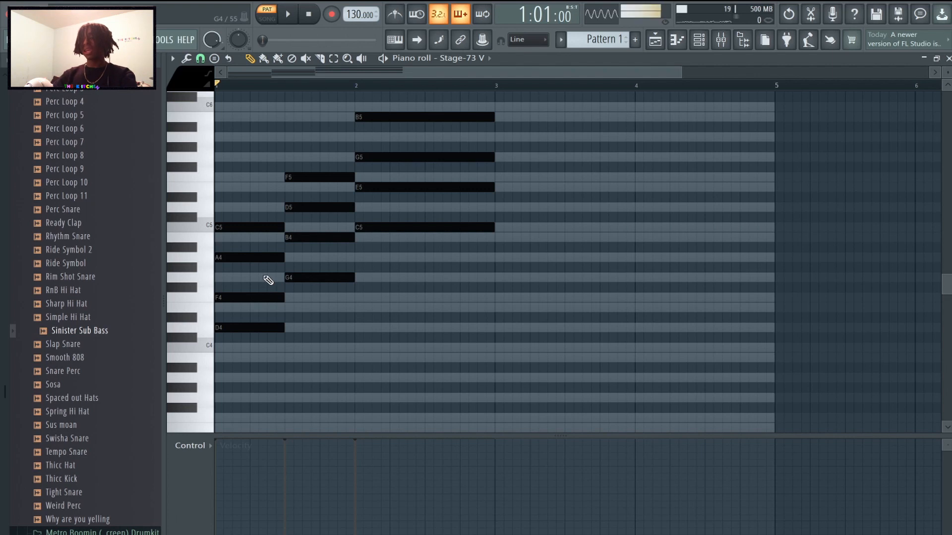
pyautogui.press('space')
pyautogui.press('space')
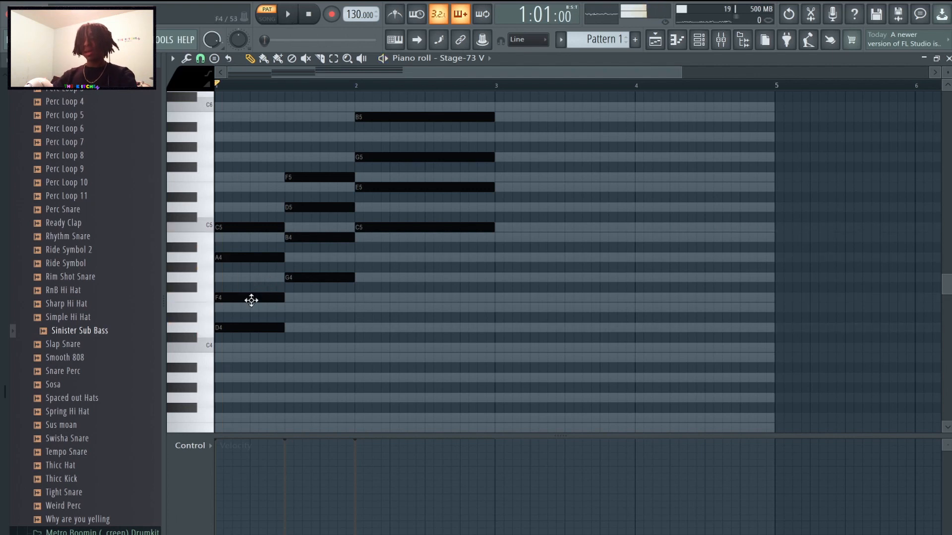
# - Move the first chord's D4 and F4 up one octave and play the progression
pyautogui.moveTo(259, 293); pyautogui.dragTo(248, 388)
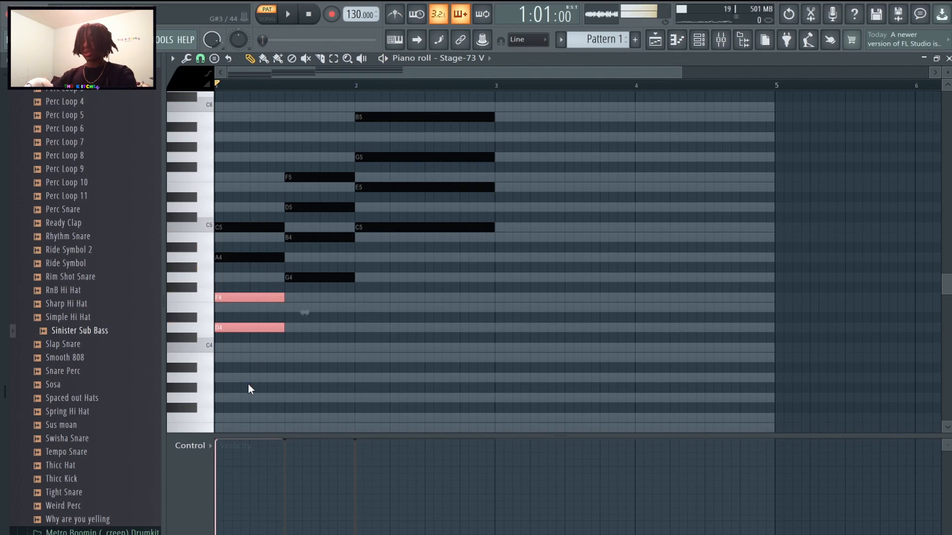
pyautogui.hotkey('ctrl', 'Up')
pyautogui.press('space')
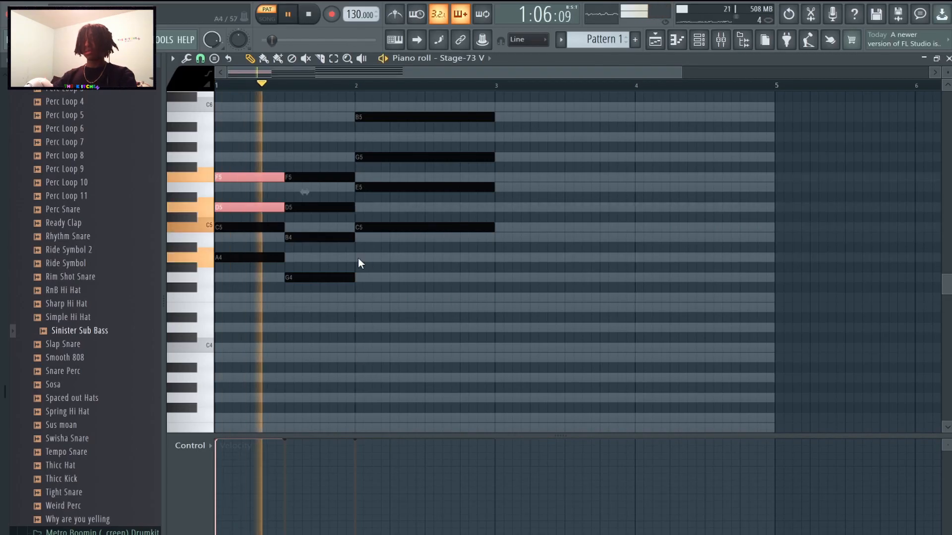
pyautogui.press('space')
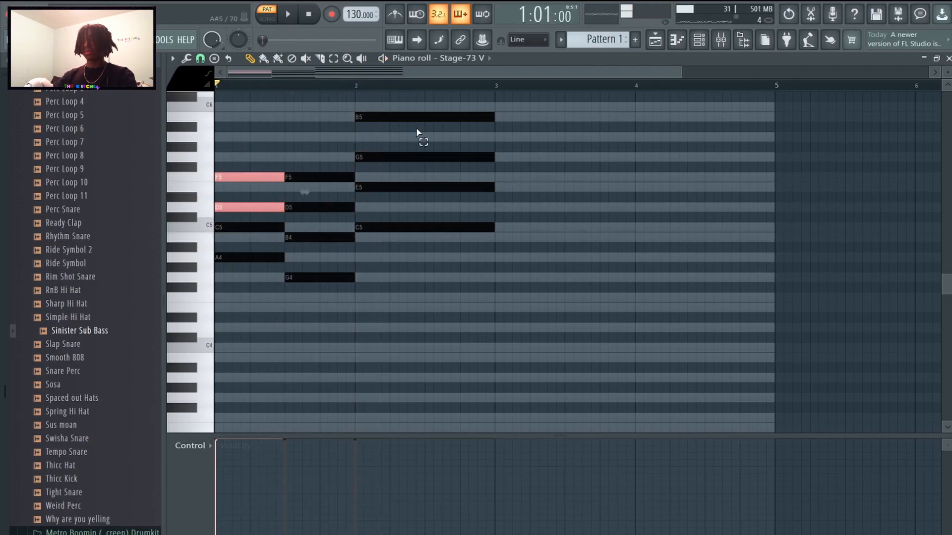
# - Try the B5 of the bar 2 chord one octave lower and play it back
pyautogui.moveTo(418, 130); pyautogui.dragTo(418, 41)
pyautogui.hotkey('ctrl', 'Down')
pyautogui.press('space')
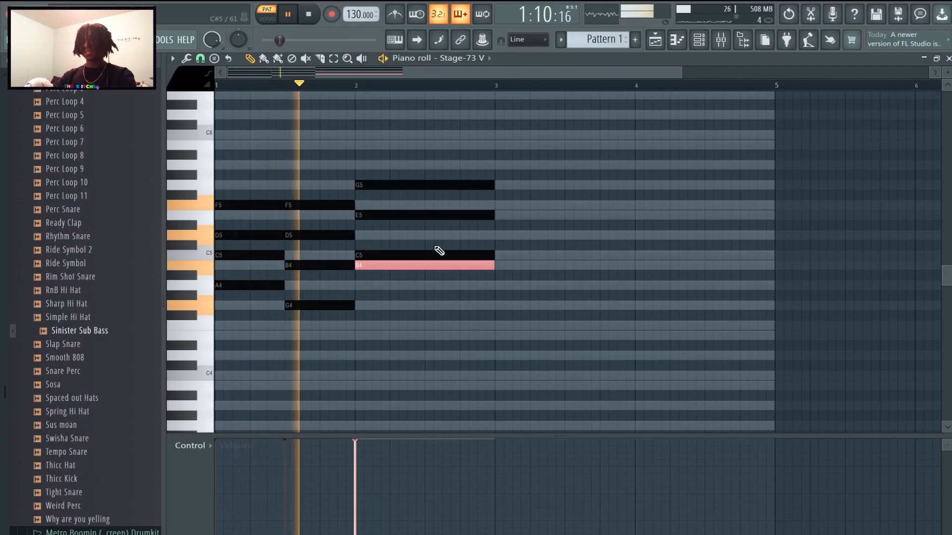
pyautogui.hotkey('ctrl', 'Up')
pyautogui.press('space')
# - Move the G5 of the bar 2 chord down one octave and listen to the progression
pyautogui.moveTo(514, 188); pyautogui.dragTo(424, 217)
pyautogui.keyDown('ctrl'); pyautogui.click(430, 189); pyautogui.keyUp('ctrl')
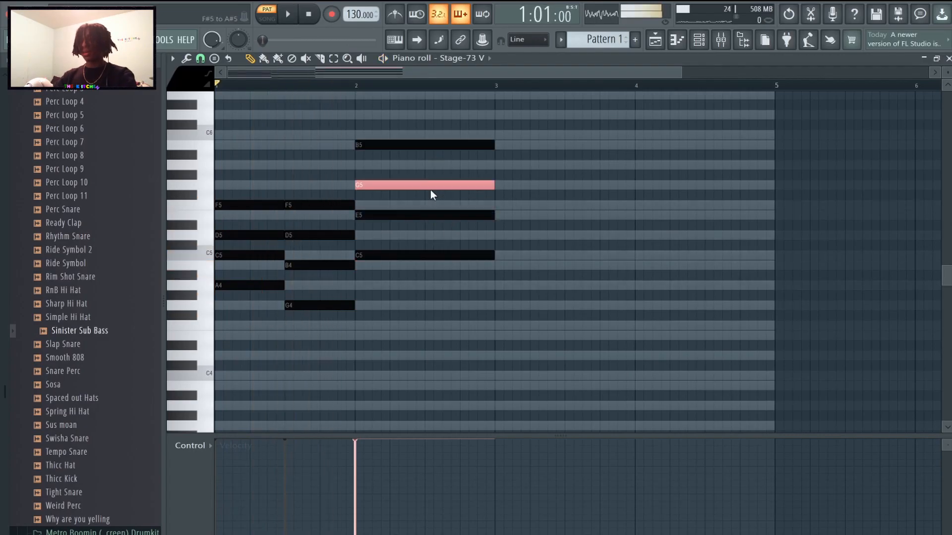
pyautogui.hotkey('ctrl', 'Down')
pyautogui.press('space')
pyautogui.click(602, 336)
pyautogui.rightClick(621, 338)
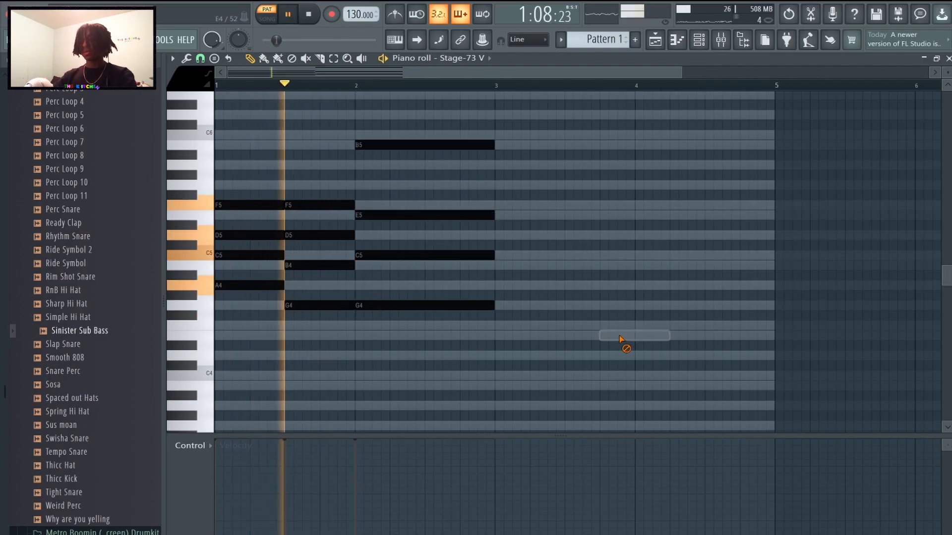
pyautogui.click(516, 317)
pyautogui.rightClick(519, 319)
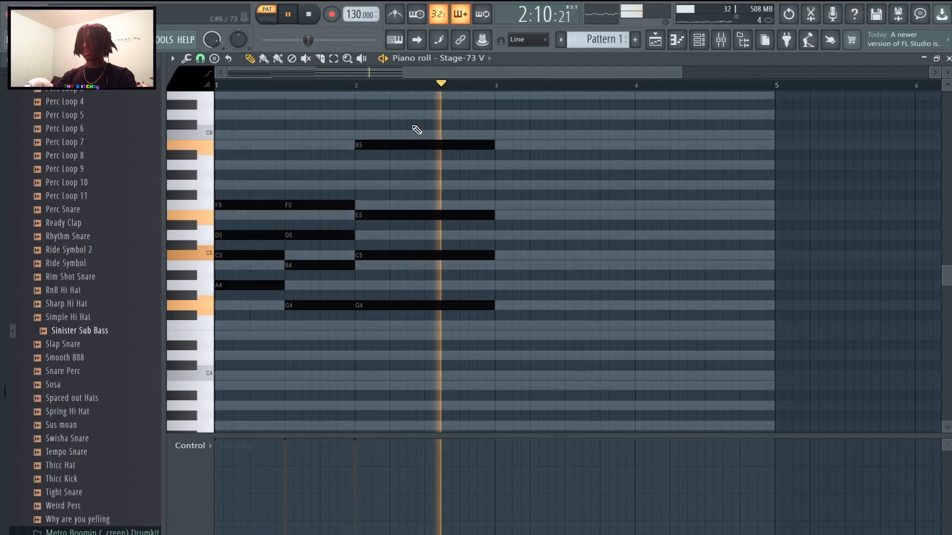
pyautogui.press('space')
# - Add a half-bar A5 on top of the first chord and play it back
pyautogui.scroll(3, 346, 200)
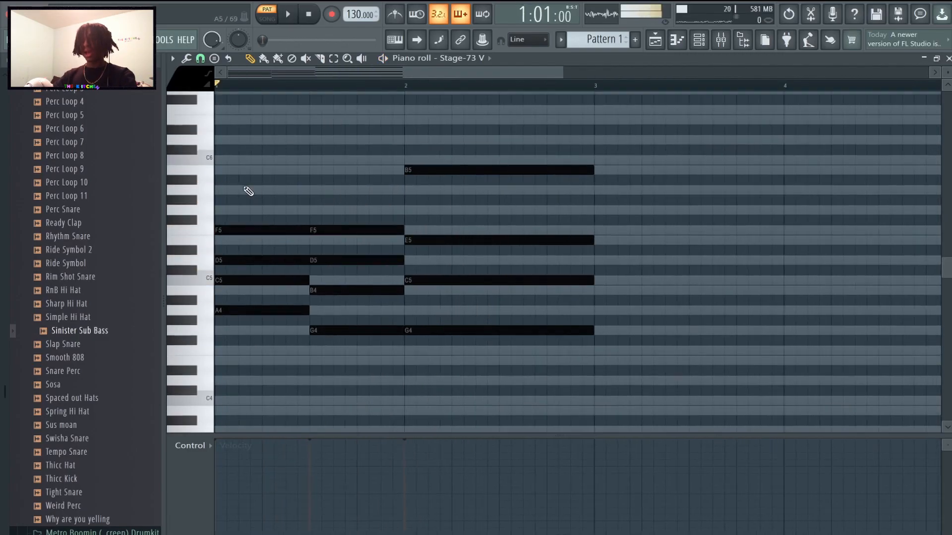
pyautogui.click(245, 189)
pyautogui.press('space')
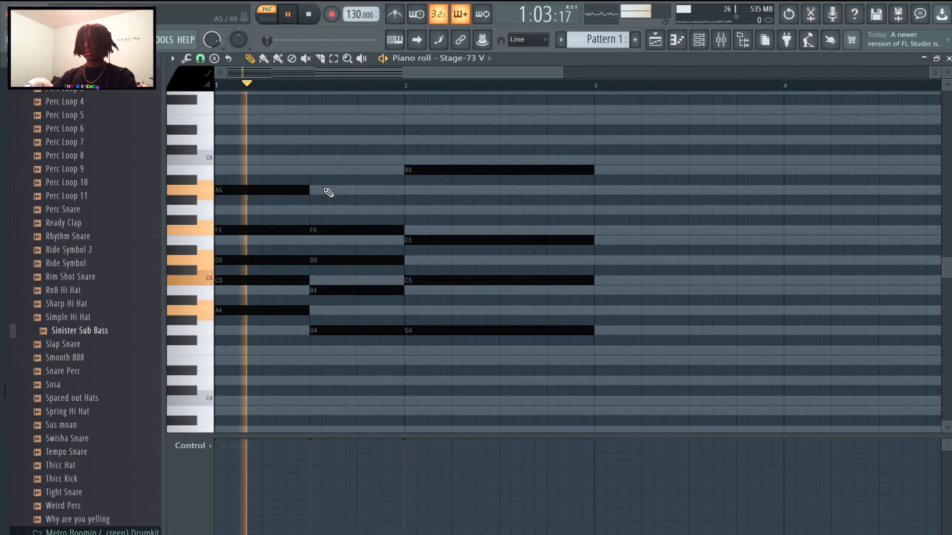
pyautogui.press('space')
# - Add a half-bar C6 on top of the second chord in bar 1 and play the progression
pyautogui.click(313, 160)
pyautogui.press('space')
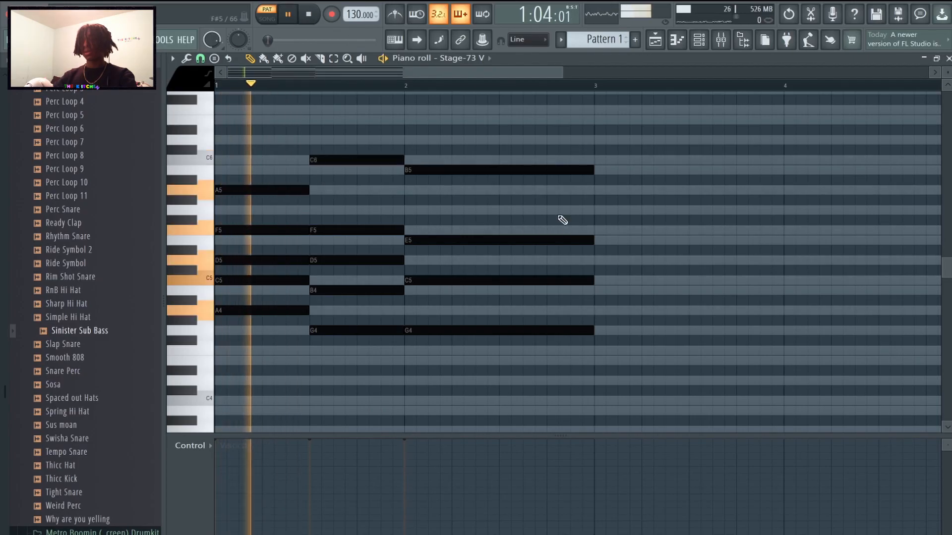
pyautogui.moveTo(632, 199)
pyautogui.mouseDown()
pyautogui.moveTo(633, 171)
pyautogui.moveTo(650, 225)
pyautogui.moveTo(635, 190)
pyautogui.mouseUp()
pyautogui.rightClick(636, 210)
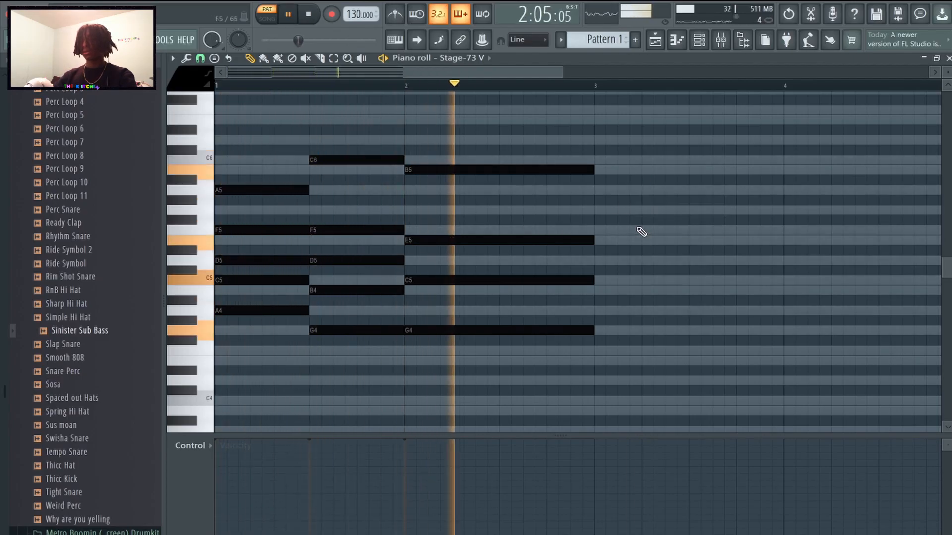
pyautogui.scroll(-5, 616, 223)
pyautogui.press('space')
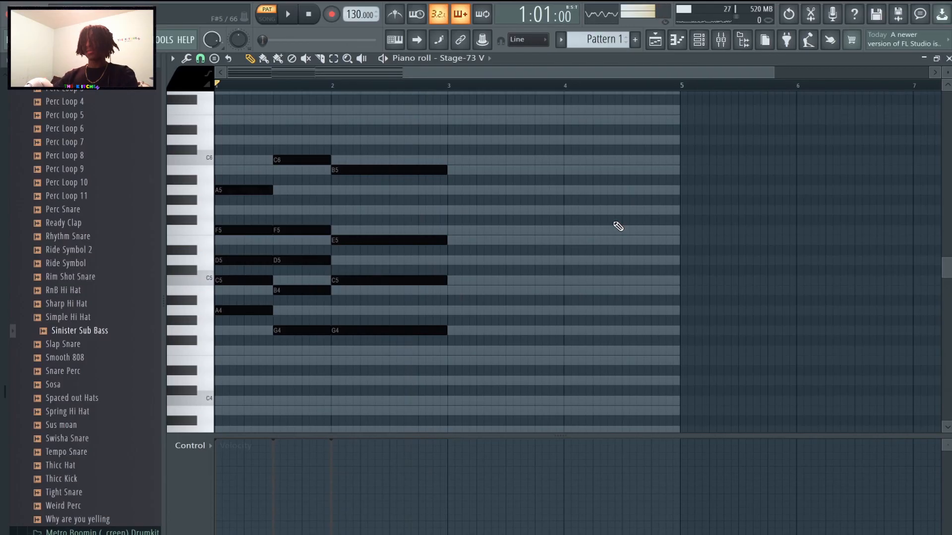
# - Select all the notes and play the whole progression
pyautogui.scroll(-5, 436, 305)
pyautogui.click(464, 344)
pyautogui.rightClick(471, 346)
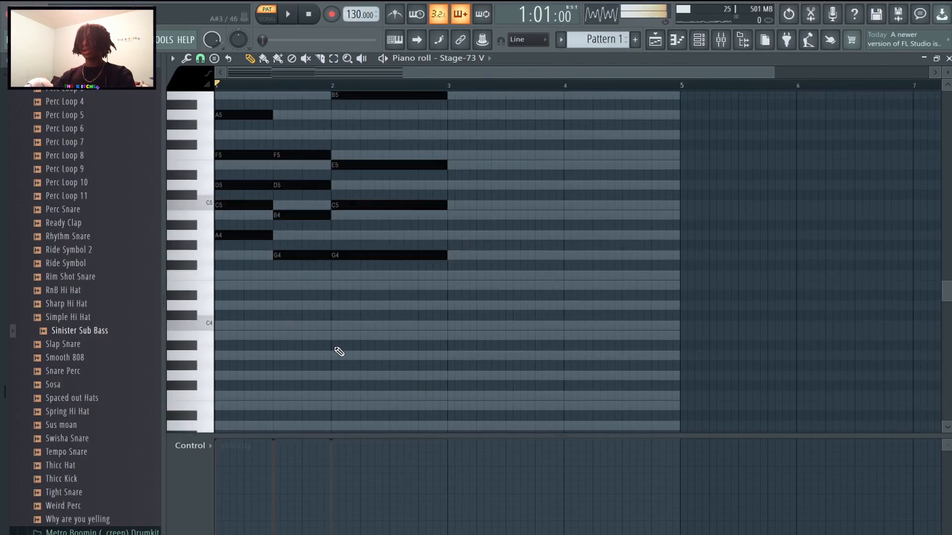
pyautogui.hotkey('ctrl', 'a')
pyautogui.scroll(3, 467, 231)
pyautogui.scroll(-8, 341, 157)
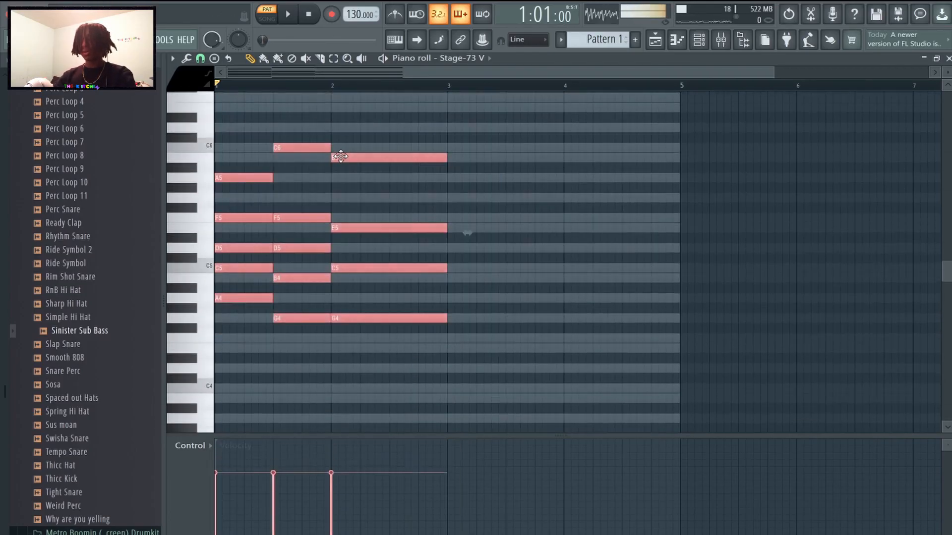
pyautogui.press('space')
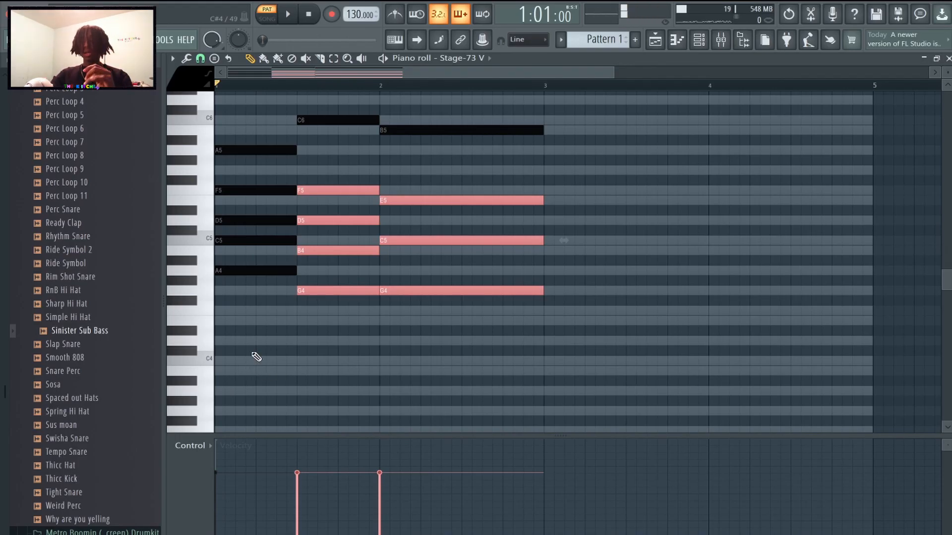
# - Add a half-bar D4 bass note beneath the first chord and play it back
pyautogui.scroll(-2, 256, 356)
pyautogui.click(230, 293)
pyautogui.click(230, 293)
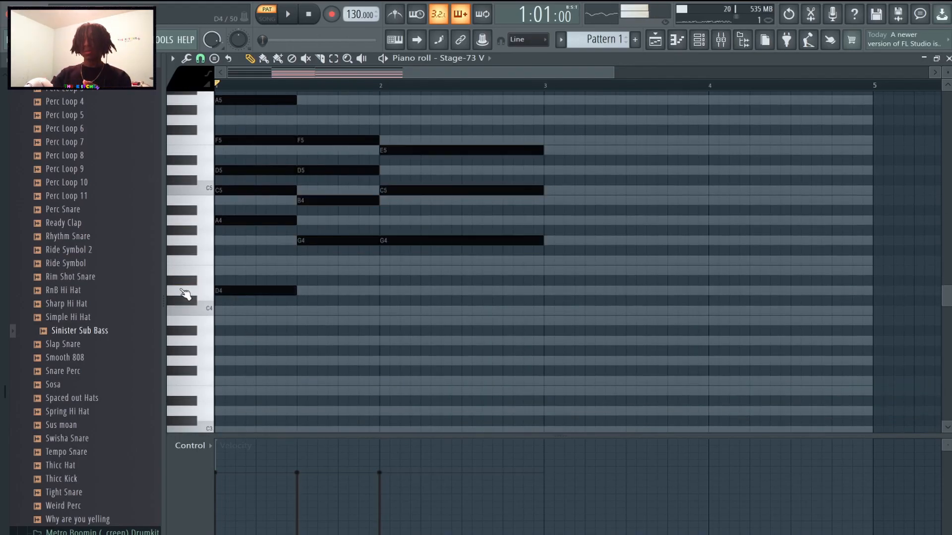
pyautogui.press('space')
pyautogui.press('space')
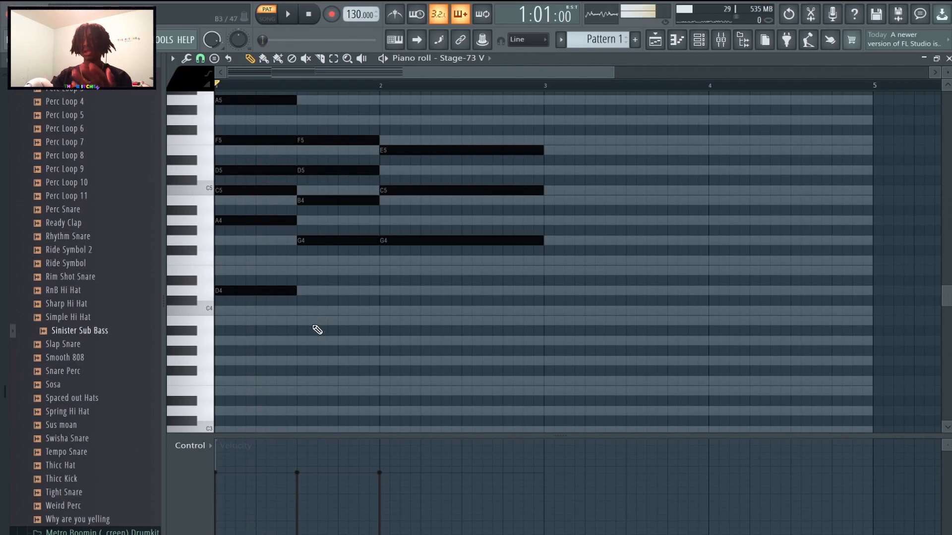
# - Add half-bar bass notes G3 under the second chord and C4 under the bar 2 chord, and start playback
pyautogui.moveTo(310, 362); pyautogui.dragTo(303, 368)
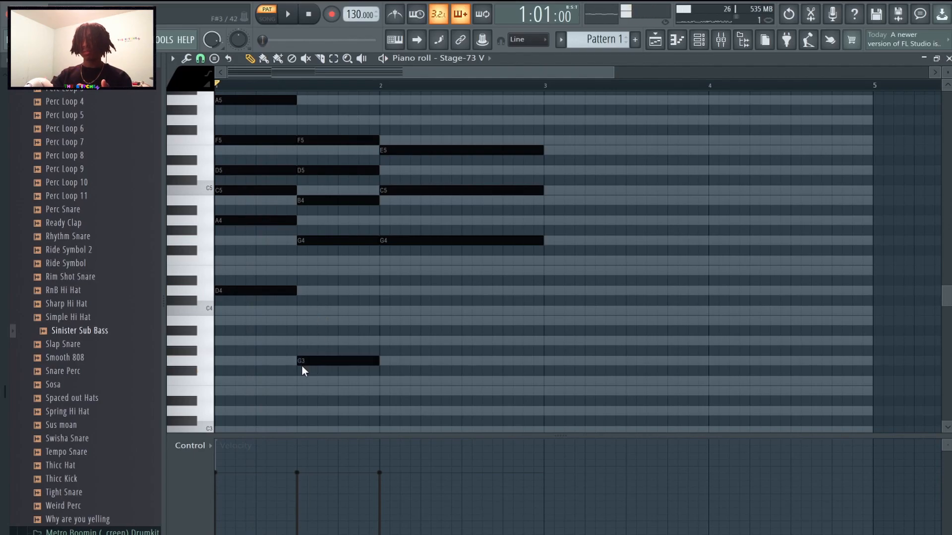
pyautogui.click(385, 310)
pyautogui.press('space')
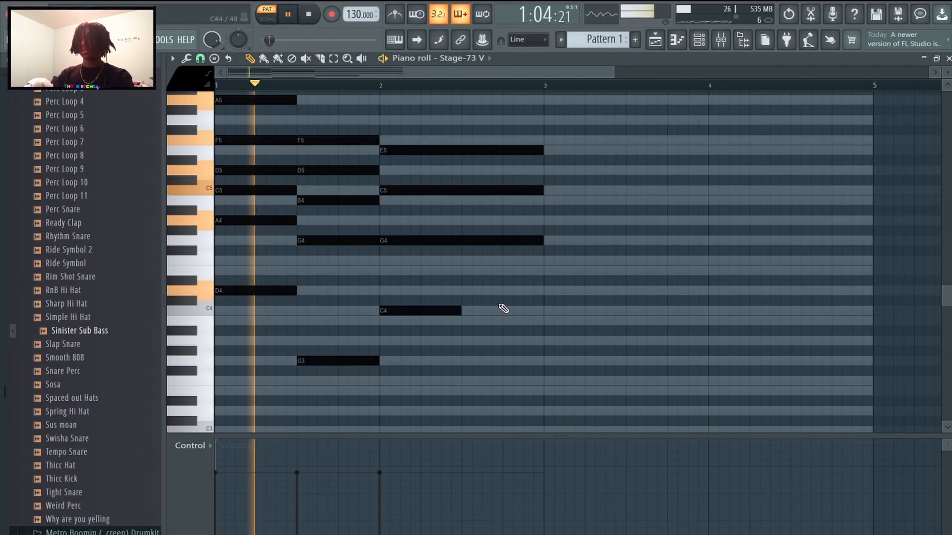
# - Extend the C4 bass note to one full bar, matching the length of the bar 2 chord
pyautogui.click(548, 310)
pyautogui.hotkey('ctrl', 'l')
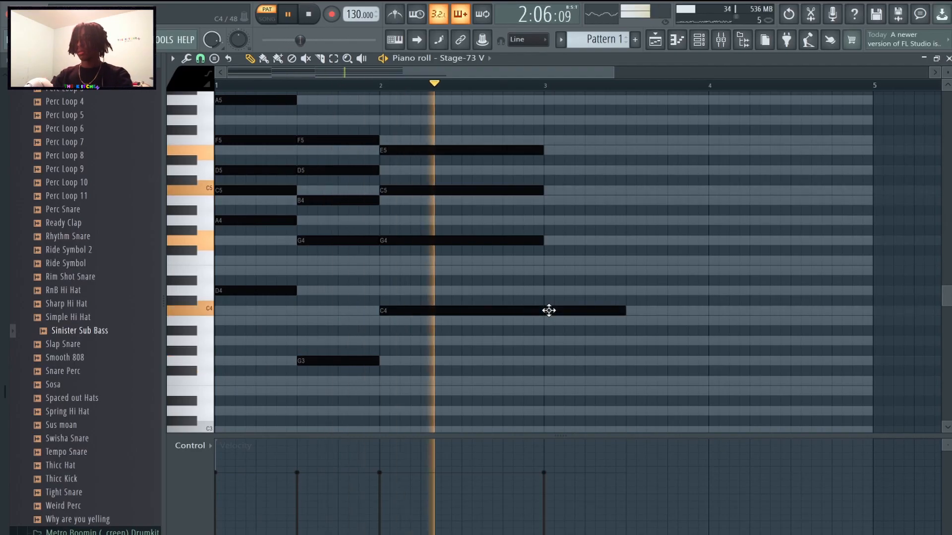
pyautogui.rightClick(548, 311)
pyautogui.press('space')
# - Strum the first chord's notes from A4 to A5 with the Strumizer, using slight positive start-time strength and tension with ends preserved
pyautogui.scroll(-1, 424, 369)
pyautogui.scroll(-1, 424, 369)
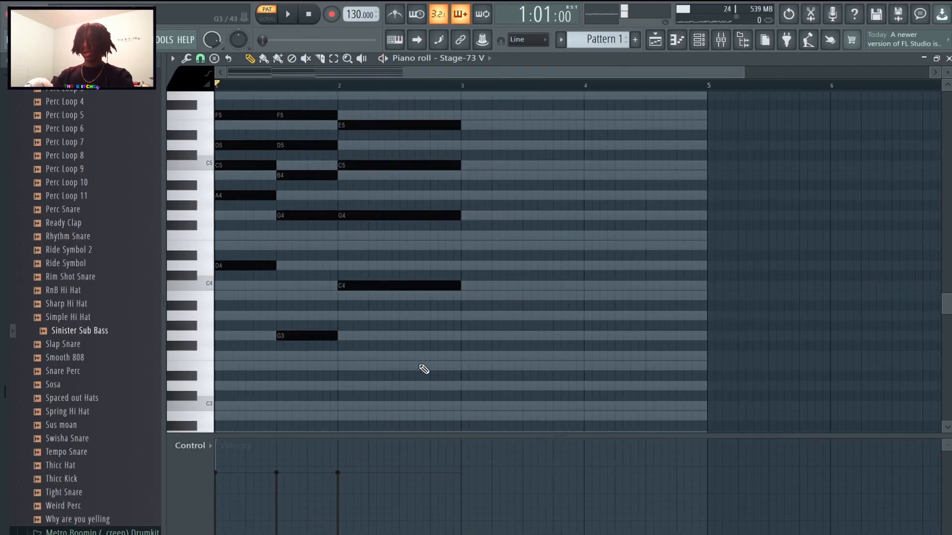
pyautogui.scroll(3, 404, 346)
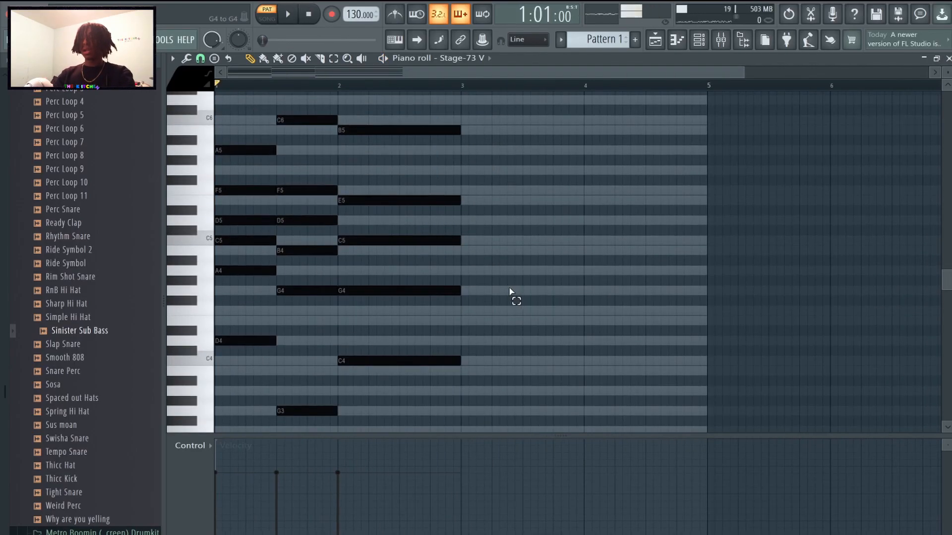
pyautogui.moveTo(510, 291); pyautogui.dragTo(238, 100)
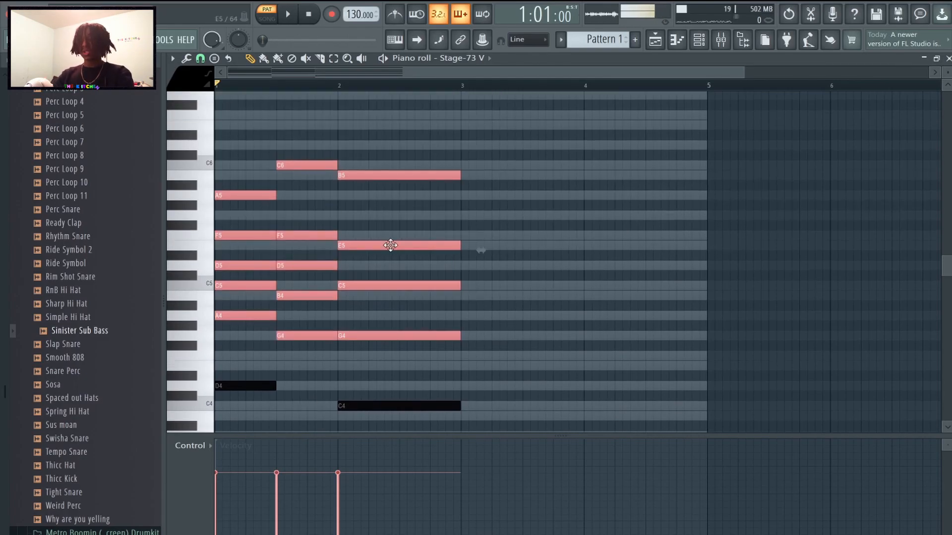
pyautogui.moveTo(246, 151); pyautogui.dragTo(243, 328)
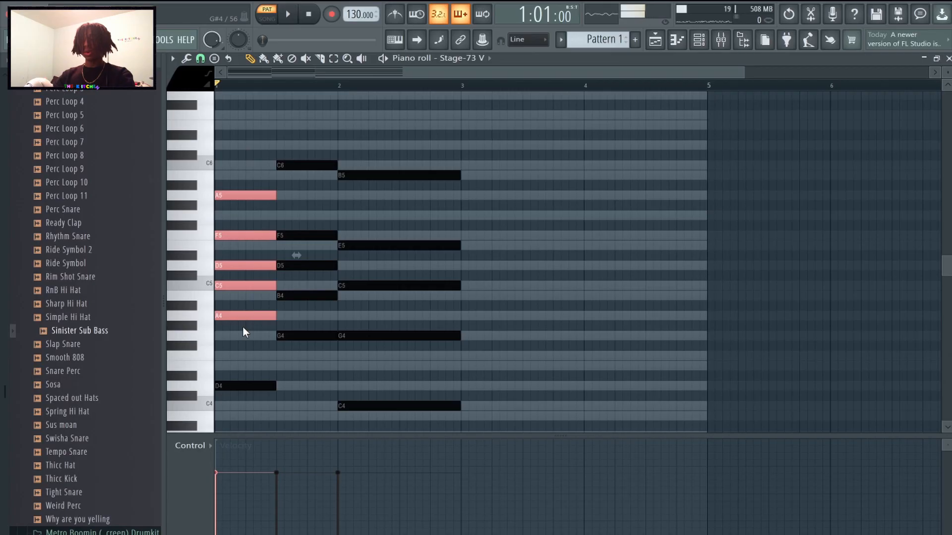
pyautogui.hotkey('alt', 's')
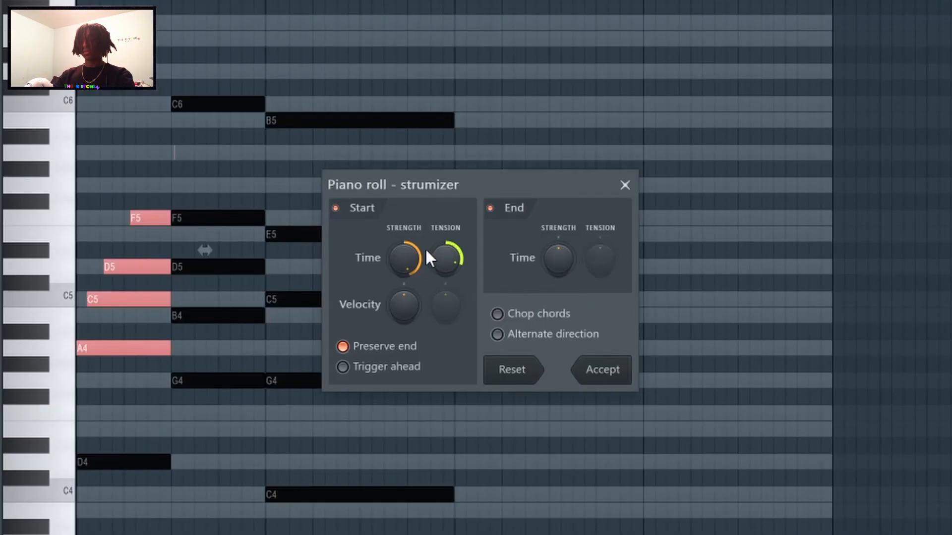
pyautogui.moveTo(391, 255)
pyautogui.mouseDown()
pyautogui.moveTo(446, 258)
pyautogui.moveTo(453, 248)
pyautogui.moveTo(407, 260)
pyautogui.mouseUp()
pyautogui.press('space')
pyautogui.press('space')
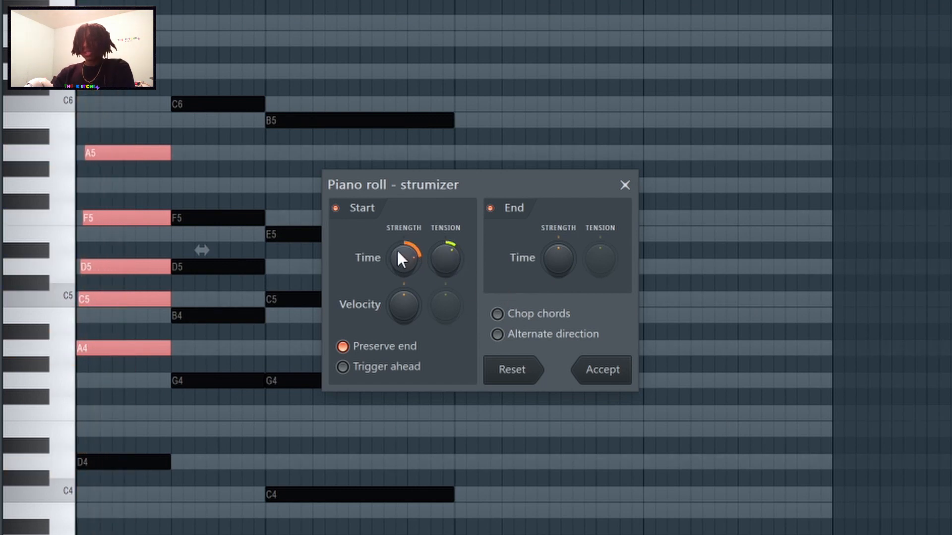
pyautogui.click(589, 379)
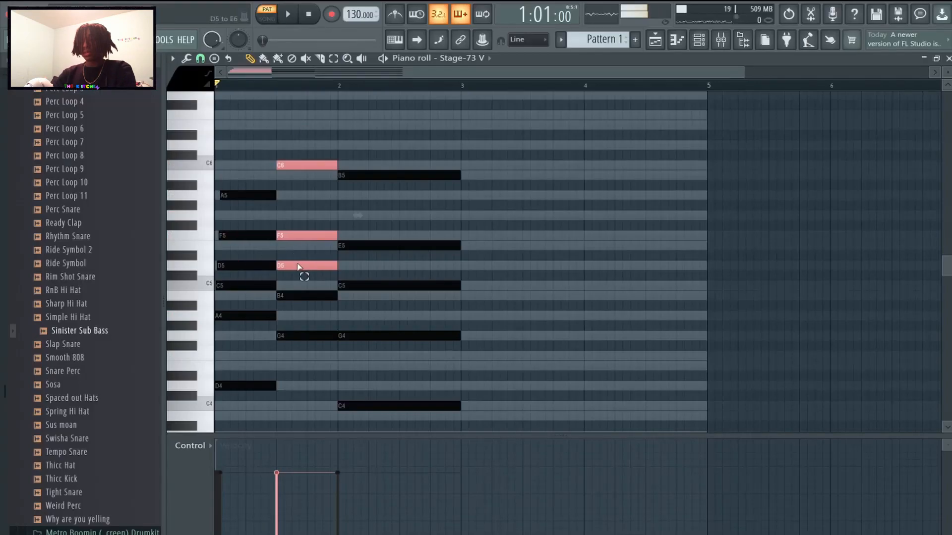
# - Strum the second chord's notes from G4 to C6 with a high start-time tension and play the result
pyautogui.hotkey('alt', 's')
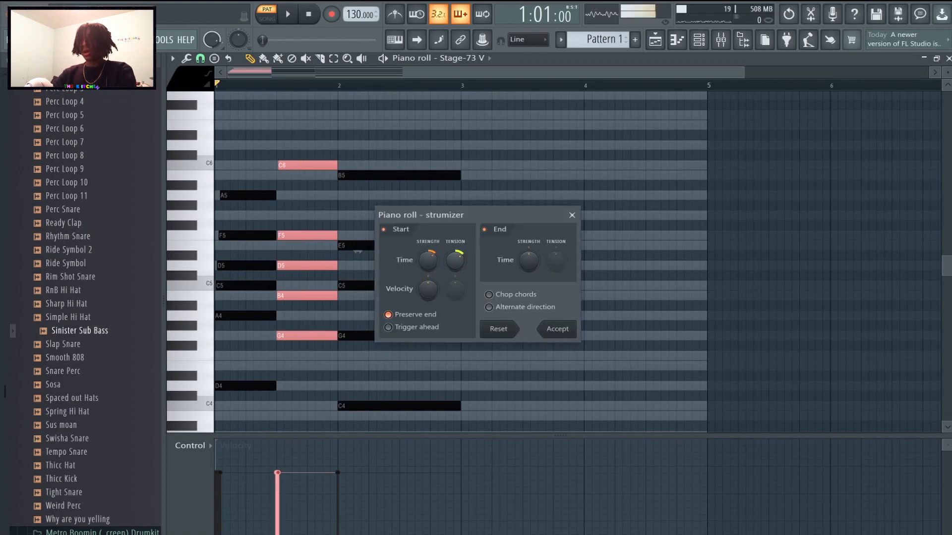
pyautogui.moveTo(455, 261); pyautogui.dragTo(455, 255)
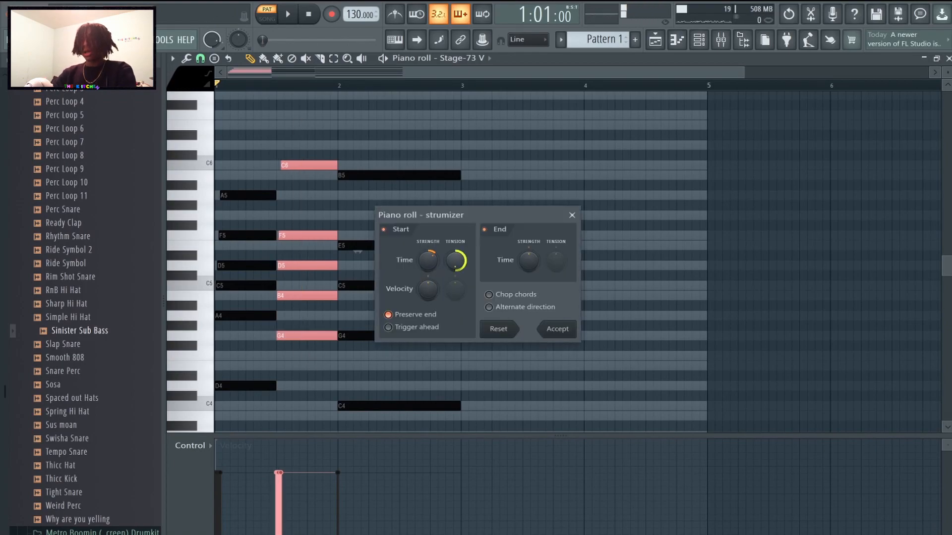
pyautogui.click(557, 330)
pyautogui.press('space')
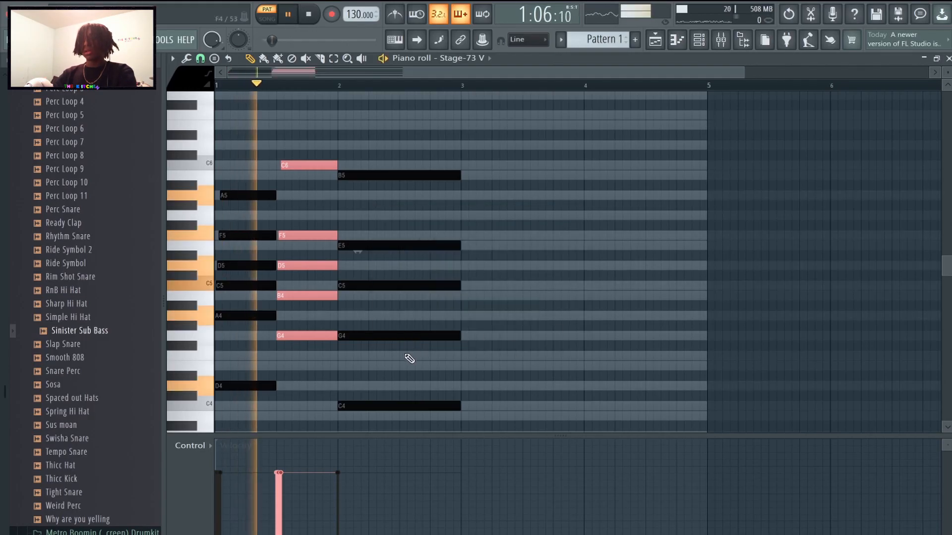
# - Strum the bar 2 chord's notes from G4 to B5 with adjusted start-time strength and tension, and listen to the progression
pyautogui.moveTo(410, 358); pyautogui.dragTo(405, 134)
pyautogui.scroll(-3, 444, 258)
pyautogui.press('space')
pyautogui.hotkey('alt', 's')
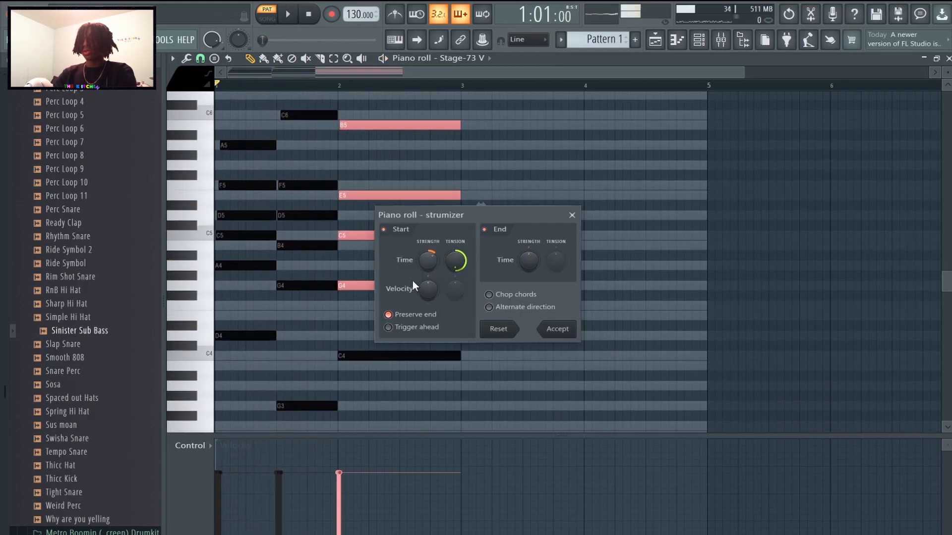
pyautogui.moveTo(427, 260); pyautogui.dragTo(452, 256)
pyautogui.press('space')
pyautogui.click(562, 334)
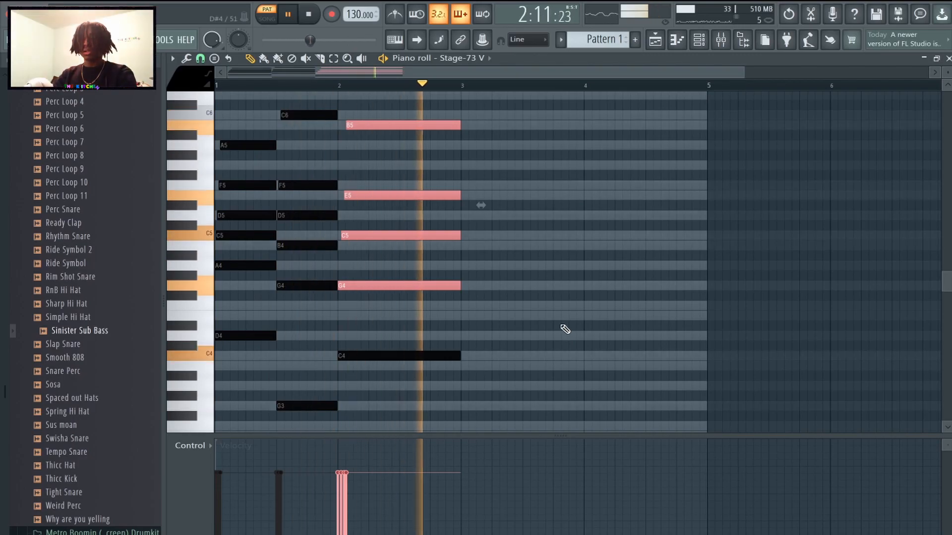
pyautogui.press('space')
pyautogui.moveTo(580, 326); pyautogui.dragTo(581, 306)
pyautogui.rightClick(586, 306)
# - Slightly lower the velocity of the three bass notes D4, G3 and C4
pyautogui.scroll(-3, 484, 356)
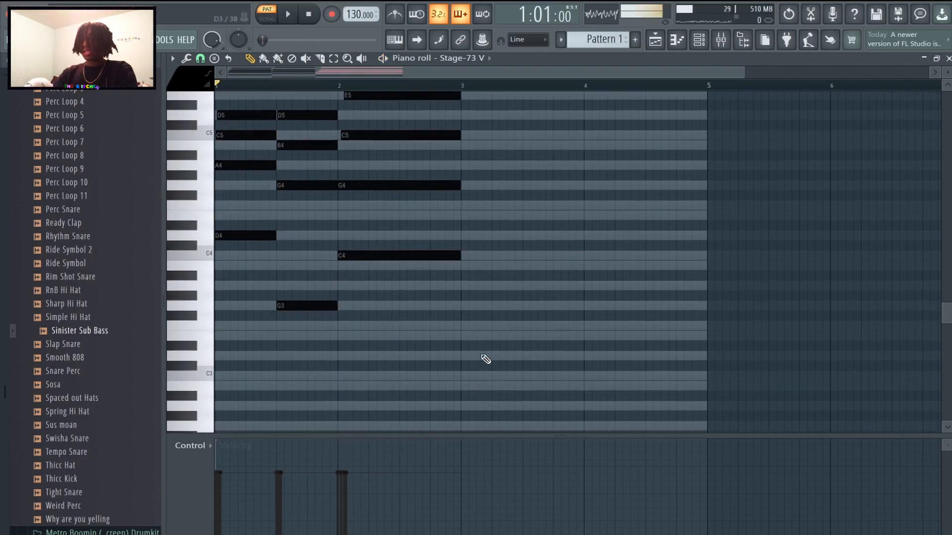
pyautogui.moveTo(480, 361); pyautogui.dragTo(234, 227)
pyautogui.scroll(-1, 234, 227)
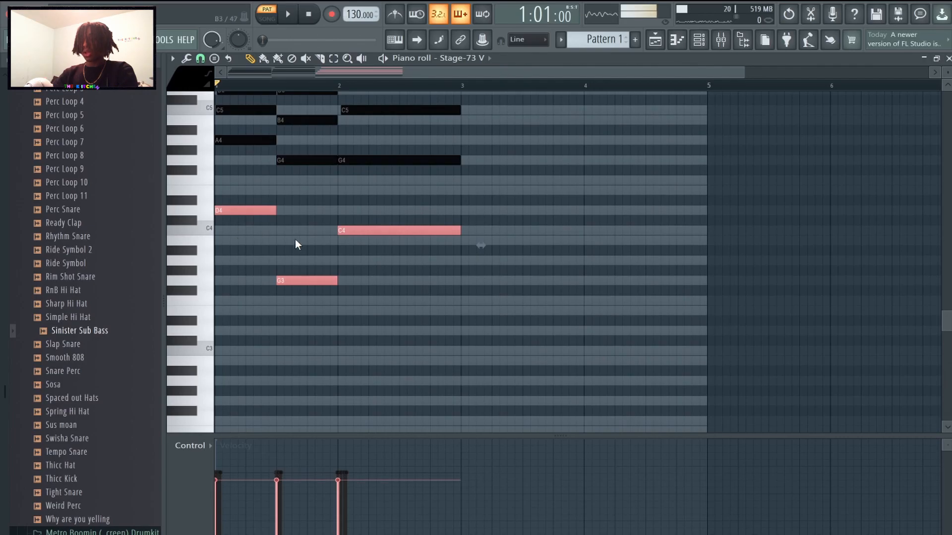
# - Select all chord notes above the bass notes and open the randomizer with pattern generation disabled
pyautogui.scroll(3, 314, 254)
pyautogui.moveTo(498, 273); pyautogui.dragTo(216, 91)
pyautogui.scroll(3, 294, 216)
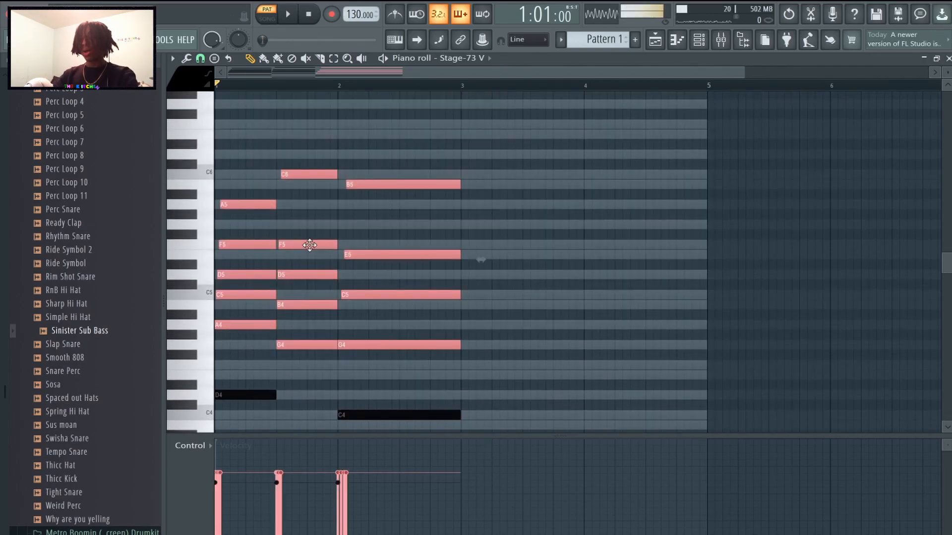
pyautogui.hotkey('alt', 'r')
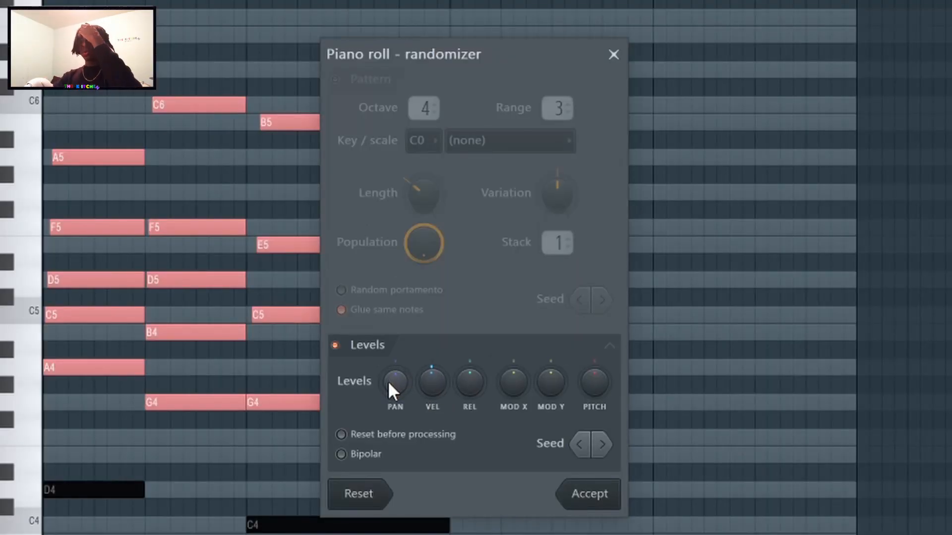
pyautogui.click(339, 82)
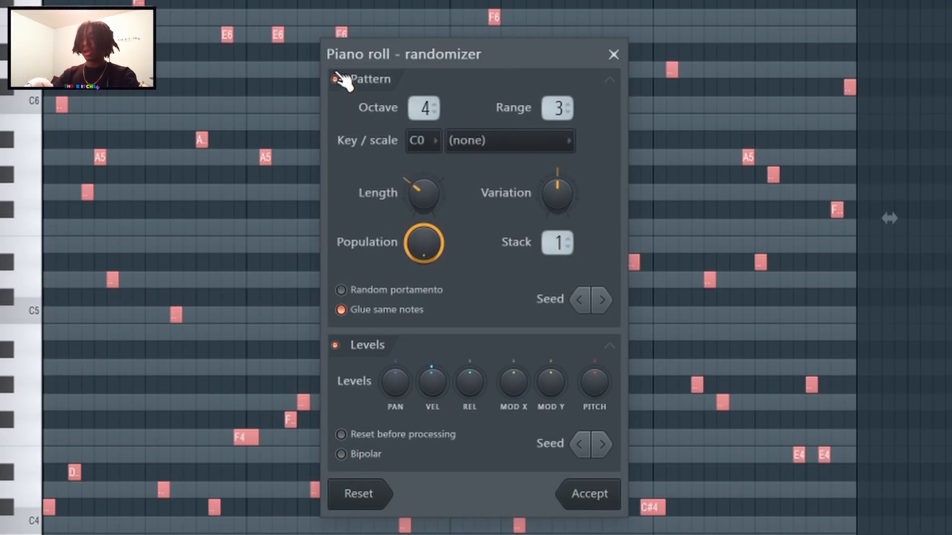
pyautogui.click(337, 79)
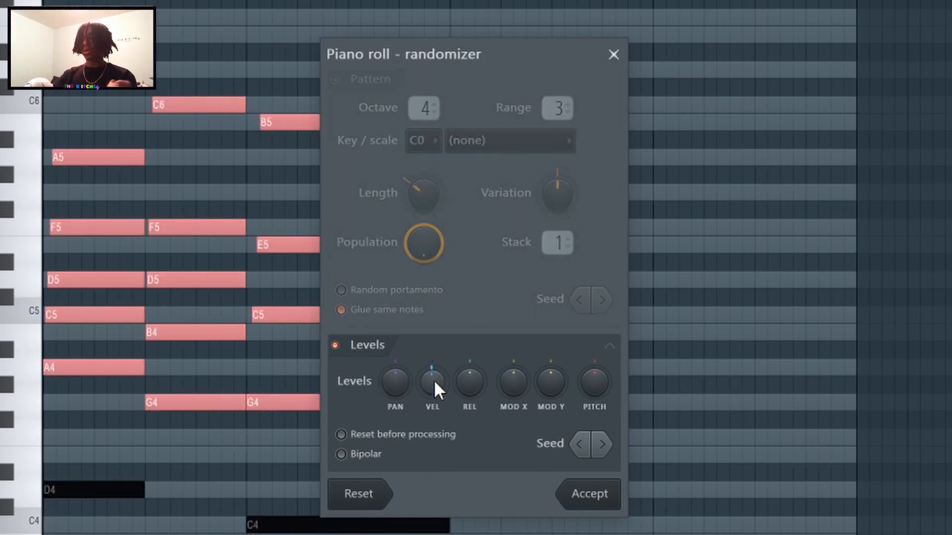
# - Randomize the selected notes' velocities by a moderate amount with Bipolar enabled, previewing the playback before accepting
pyautogui.moveTo(436, 381); pyautogui.dragTo(435, 394)
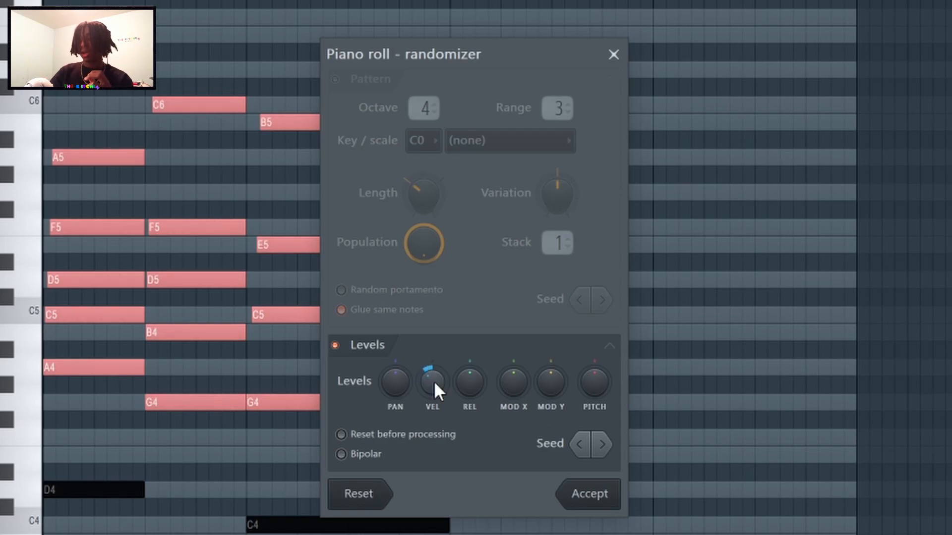
pyautogui.moveTo(433, 378)
pyautogui.mouseDown()
pyautogui.moveTo(434, 404)
pyautogui.moveTo(434, 390)
pyautogui.mouseUp()
pyautogui.press('space')
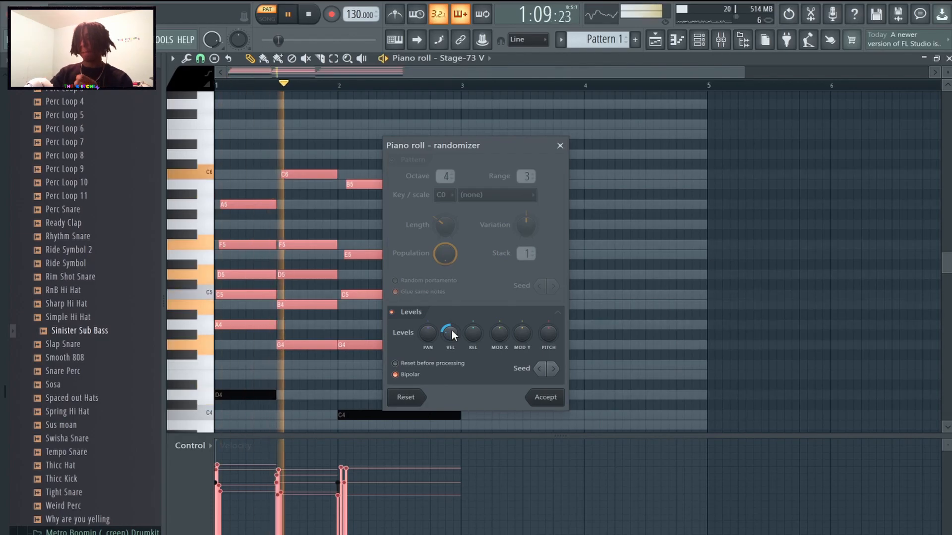
pyautogui.click(545, 398)
pyautogui.press('space')
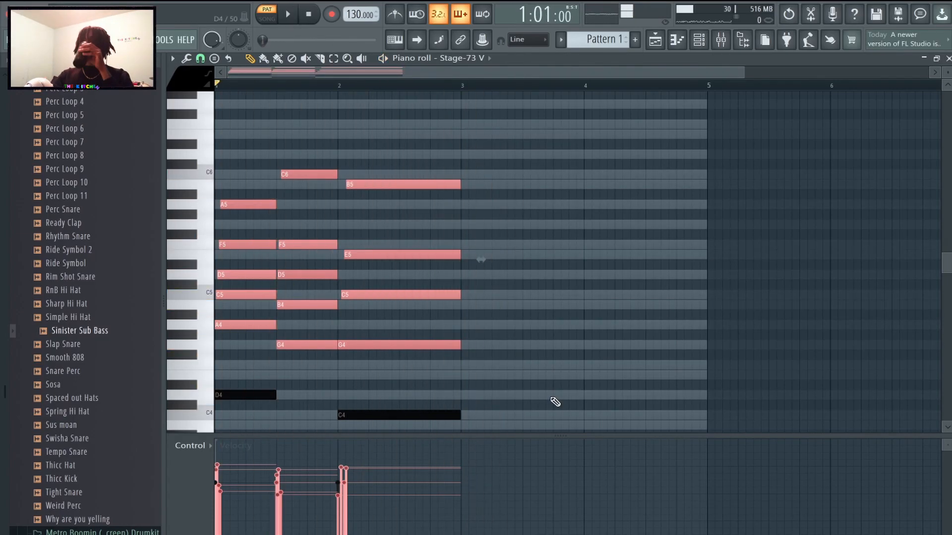
pyautogui.click(547, 354)
pyautogui.rightClick(548, 355)
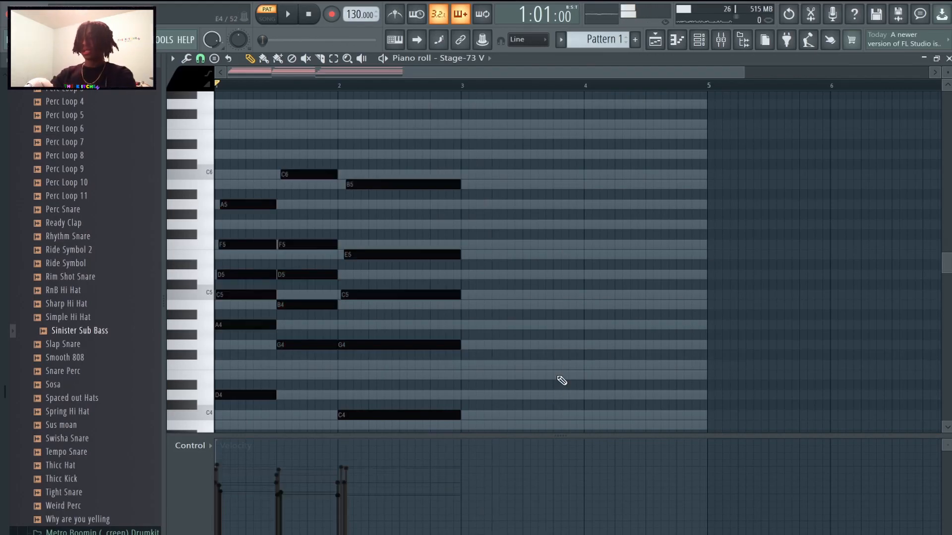
pyautogui.hotkey('ctrl', 'b')
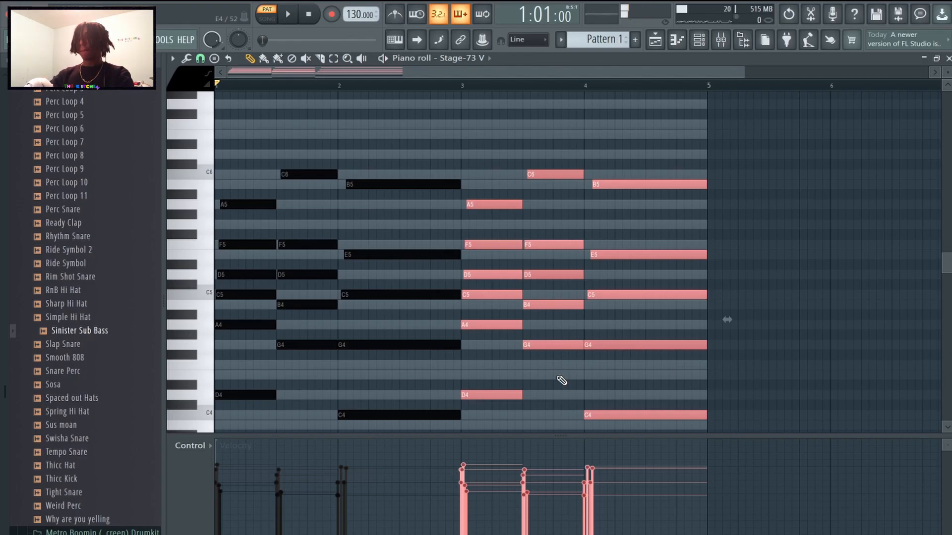
pyautogui.scroll(-2, 565, 404)
pyautogui.scroll(-4, 522, 313)
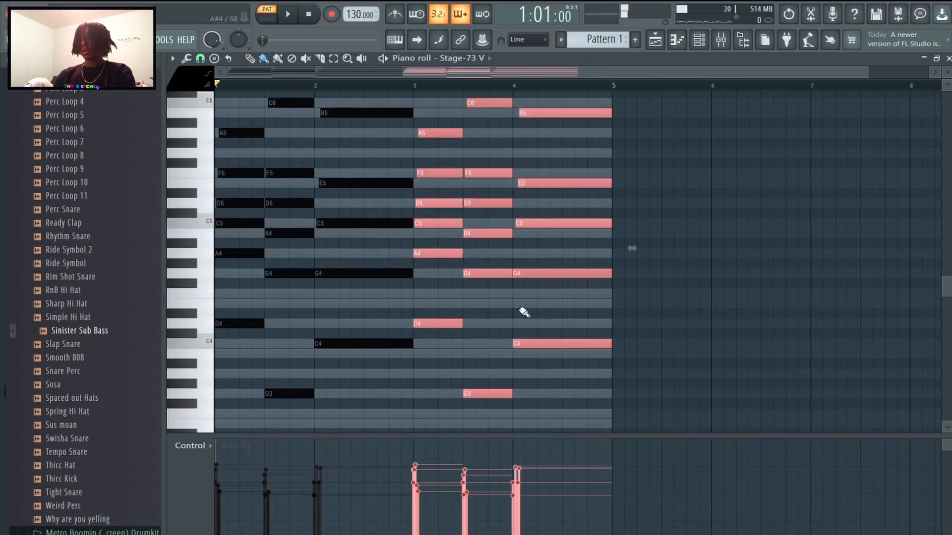
pyautogui.press('Down')
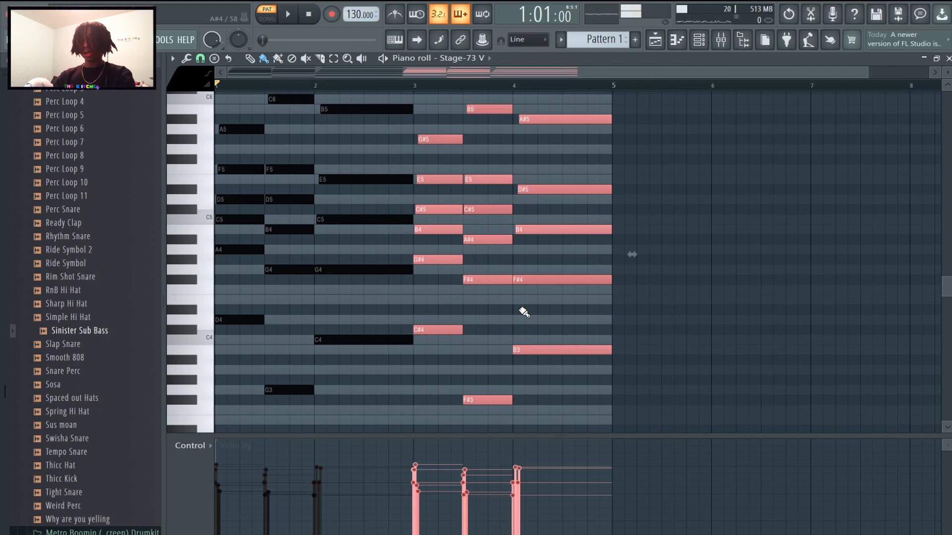
pyautogui.press('shift')
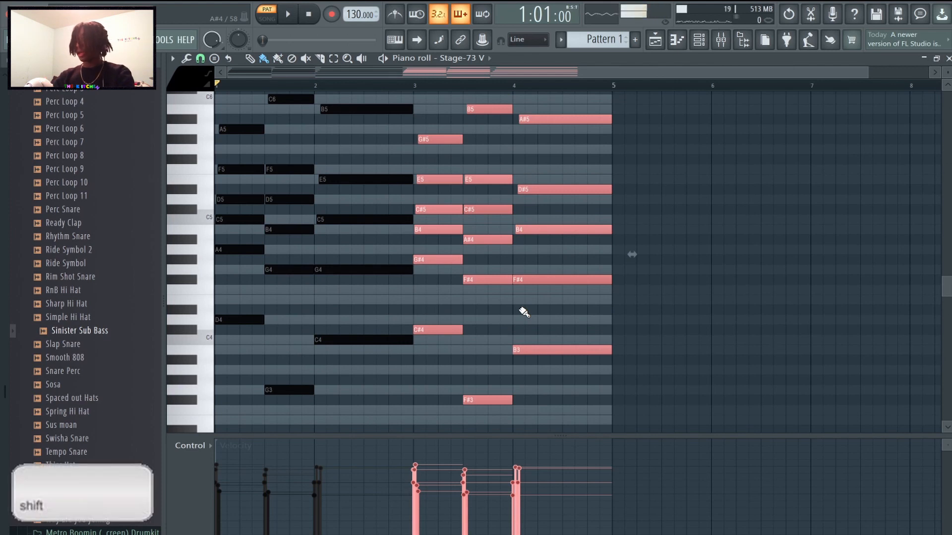
pyautogui.press('Delete')
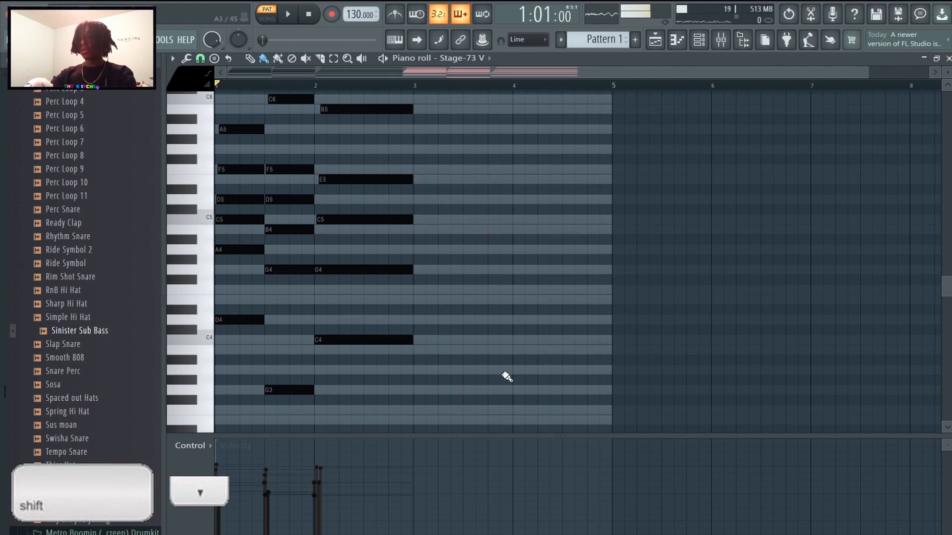
# - Duplicate the whole two-bar progression into bars 3 and 4 and transpose the copy down one semitone
pyautogui.moveTo(508, 414); pyautogui.dragTo(233, 95)
pyautogui.scroll(-1, 512, 270)
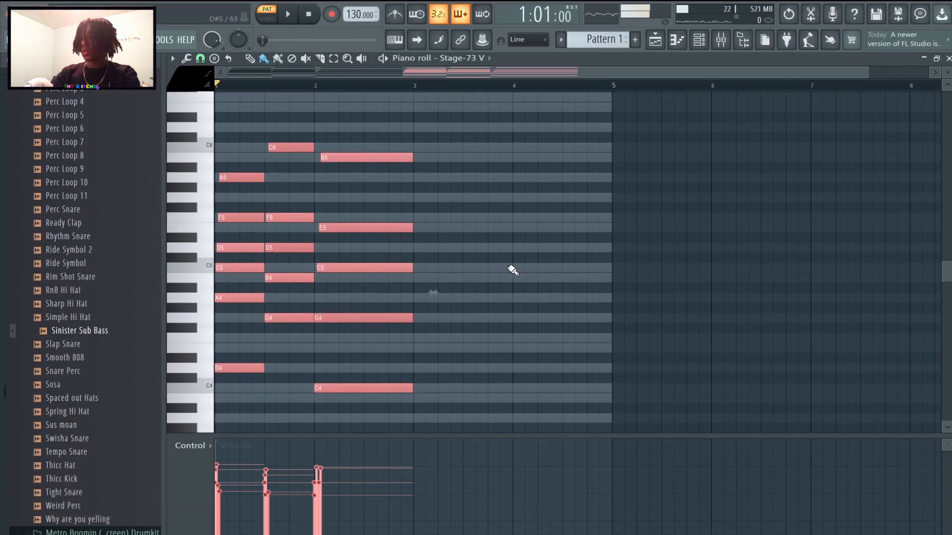
pyautogui.press('super+b')
pyautogui.scroll(-3, 684, 324)
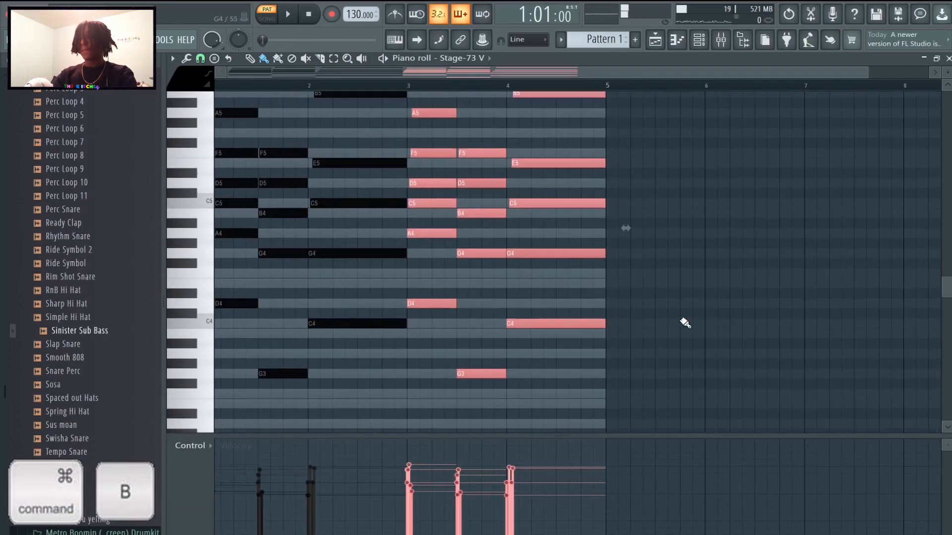
pyautogui.scroll(1, 684, 323)
pyautogui.press('Down')
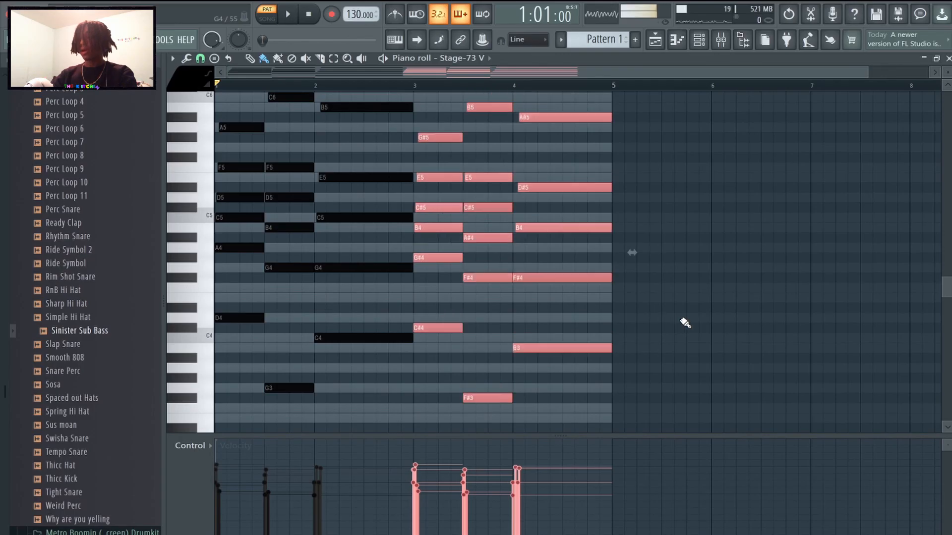
# - Play the four-bar progression from the start and listen to how the lowered repeat follows the original chords
pyautogui.scroll(-1, 634, 280)
pyautogui.press('space')
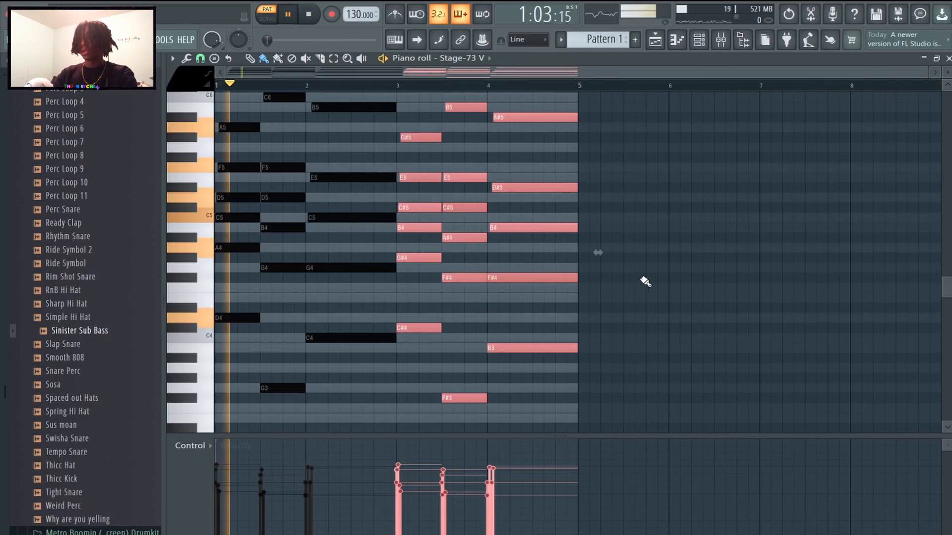
pyautogui.press('space')
pyautogui.press('space')
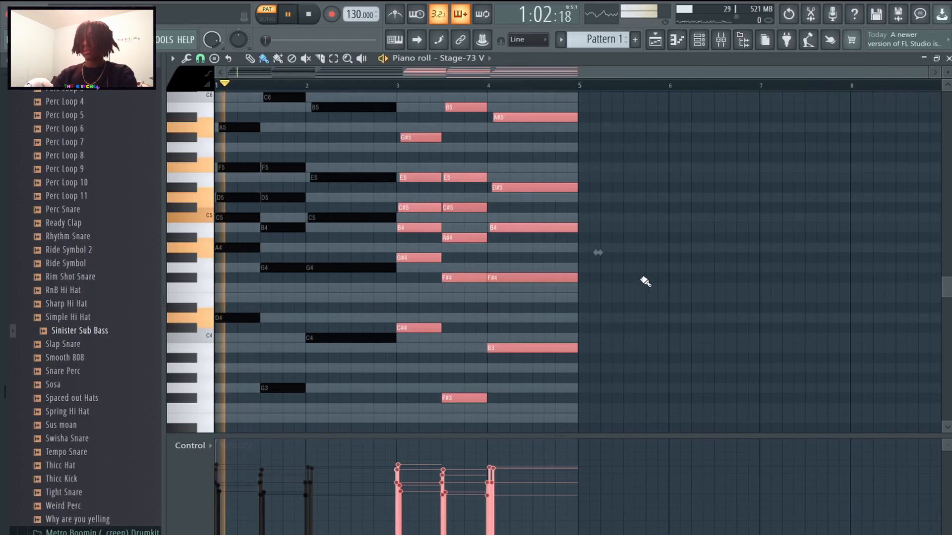
pyautogui.scroll(2, 620, 295)
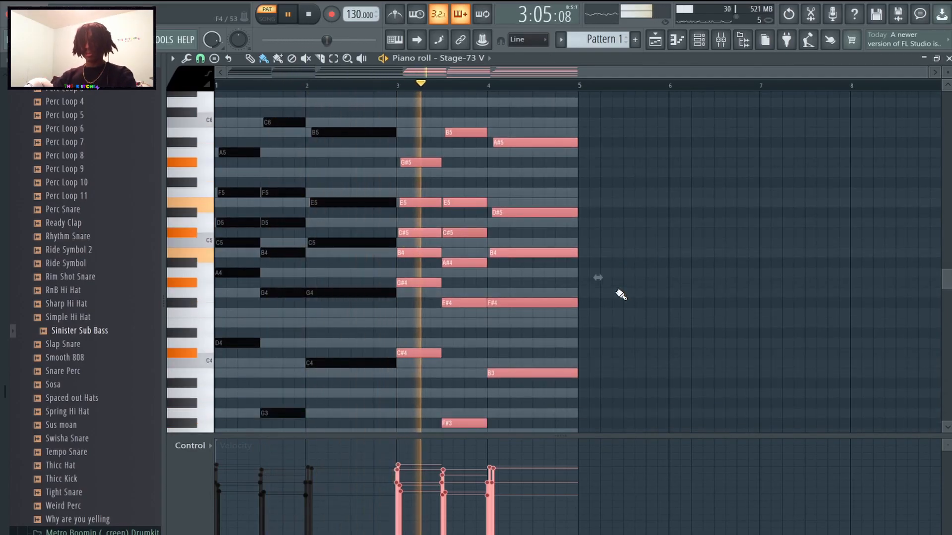
pyautogui.press('space')
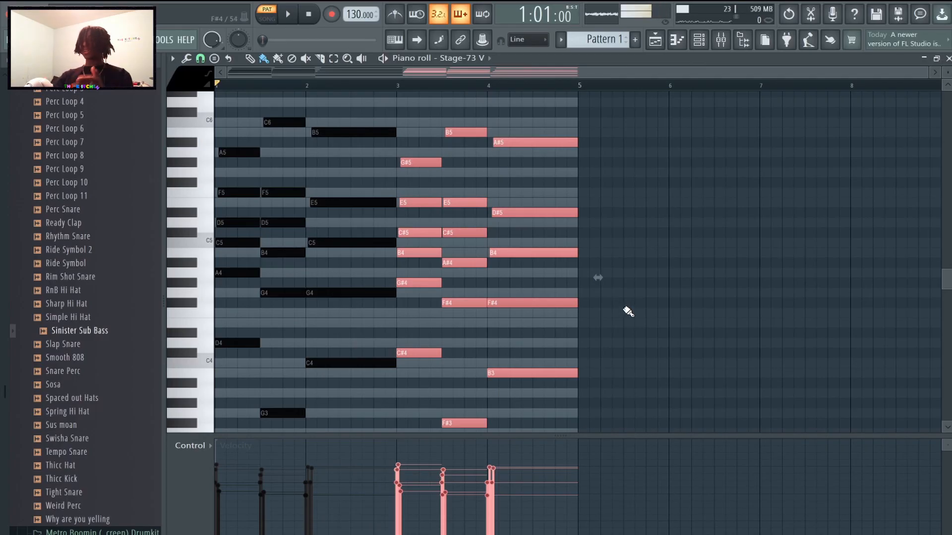
pyautogui.scroll(-2, 650, 357)
pyautogui.hscroll(-1, 625, 375)
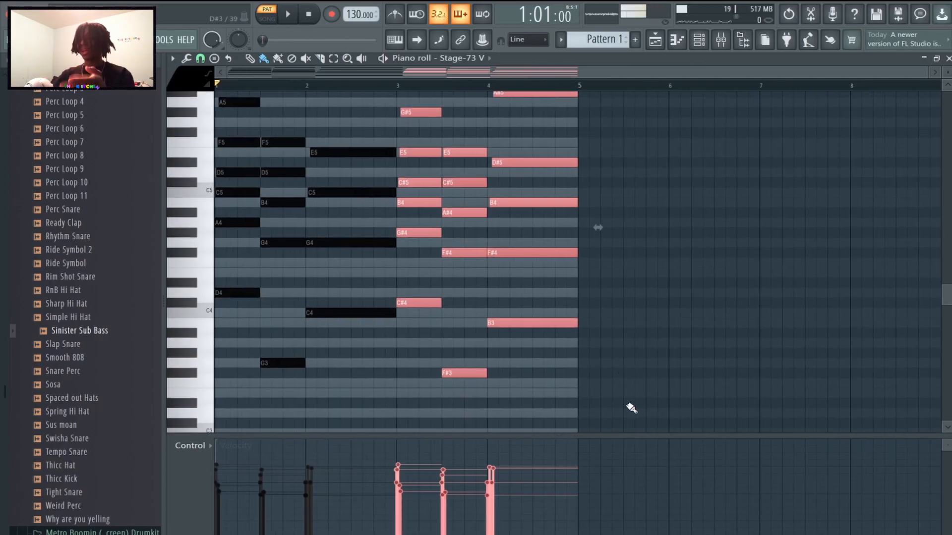
pyautogui.click(616, 391)
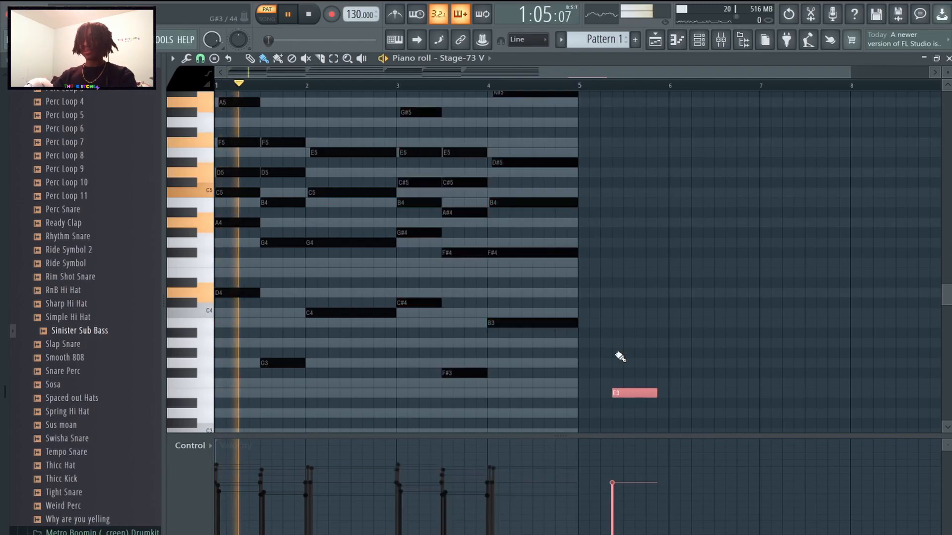
pyautogui.rightClick(617, 392)
pyautogui.scroll(4, 591, 346)
pyautogui.scroll(-1, 592, 346)
pyautogui.scroll(-1, 593, 347)
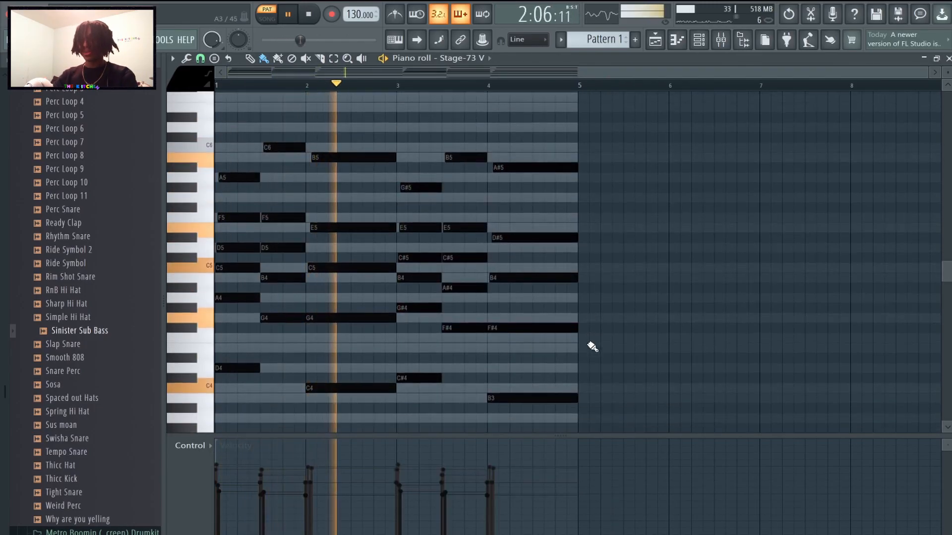
pyautogui.scroll(-1, 593, 347)
pyautogui.scroll(-1, 592, 347)
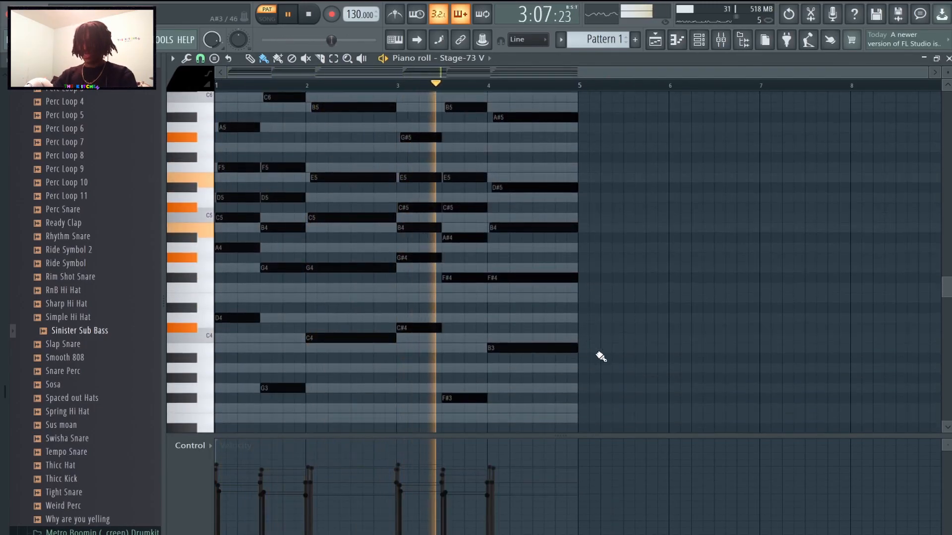
# - Duplicate the whole four-bar progression into bars 5 to 8 and transpose the copy down two semitones
pyautogui.moveTo(618, 422); pyautogui.dragTo(397, 244)
pyautogui.moveTo(193, 92); pyautogui.dragTo(154, 65)
pyautogui.press('space')
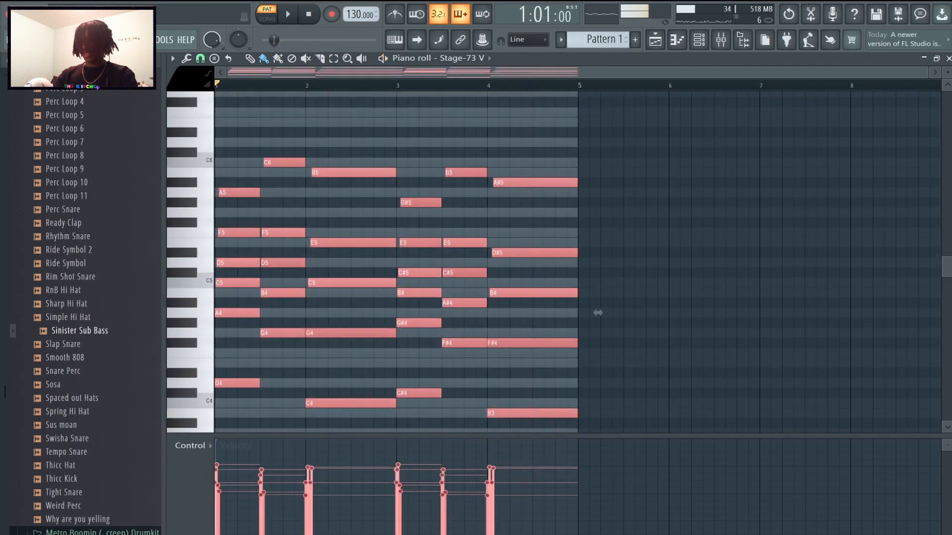
pyautogui.hotkey('ctrl', 'b')
pyautogui.hscroll(1, 622, 162)
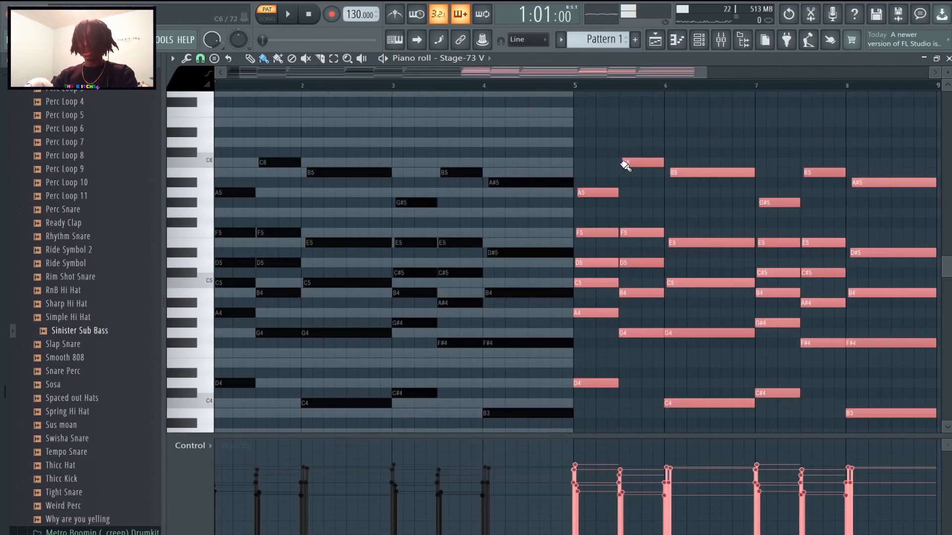
pyautogui.scroll(-3, 621, 162)
pyautogui.press('Down')
pyautogui.press('Down')
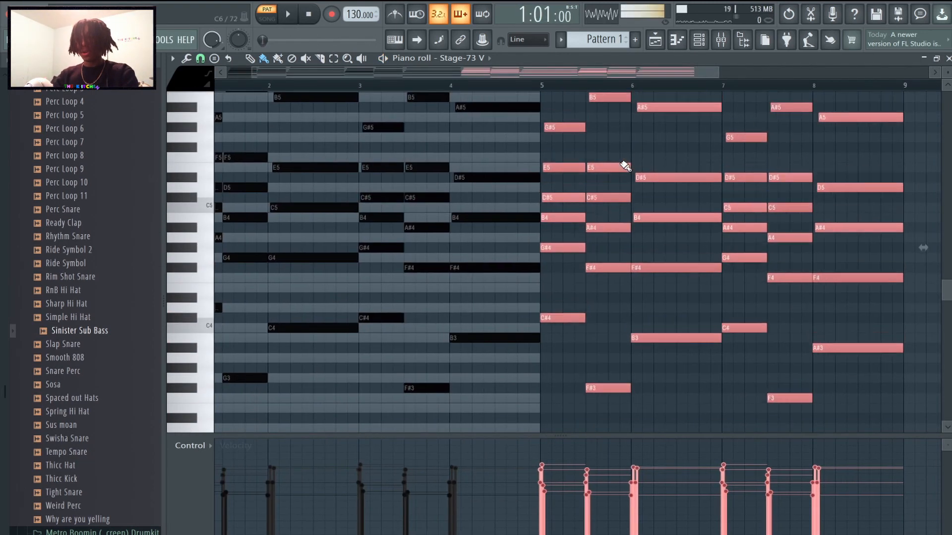
# - Listen to the eight-bar progression from the start with the notes deselected
pyautogui.press('space')
pyautogui.scroll(-3, 643, 252)
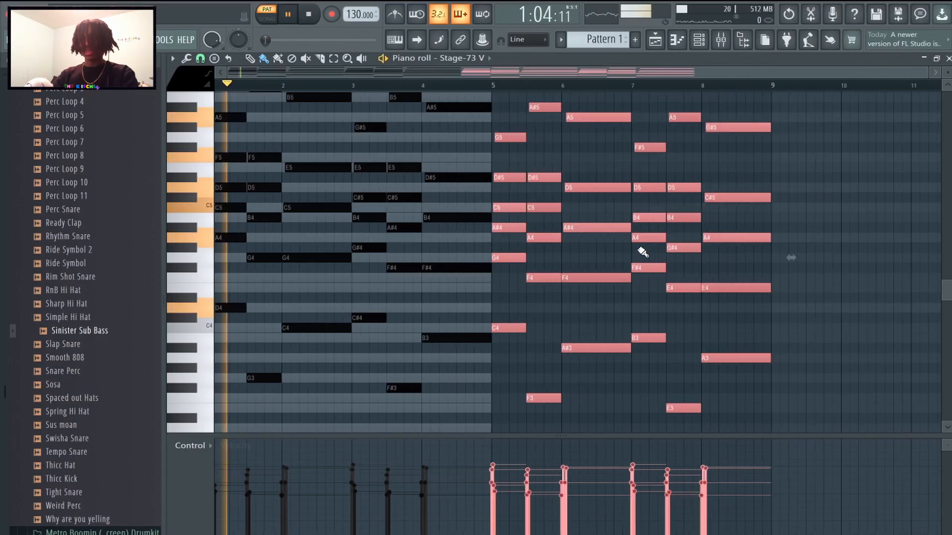
pyautogui.click(751, 287)
pyautogui.rightClick(751, 286)
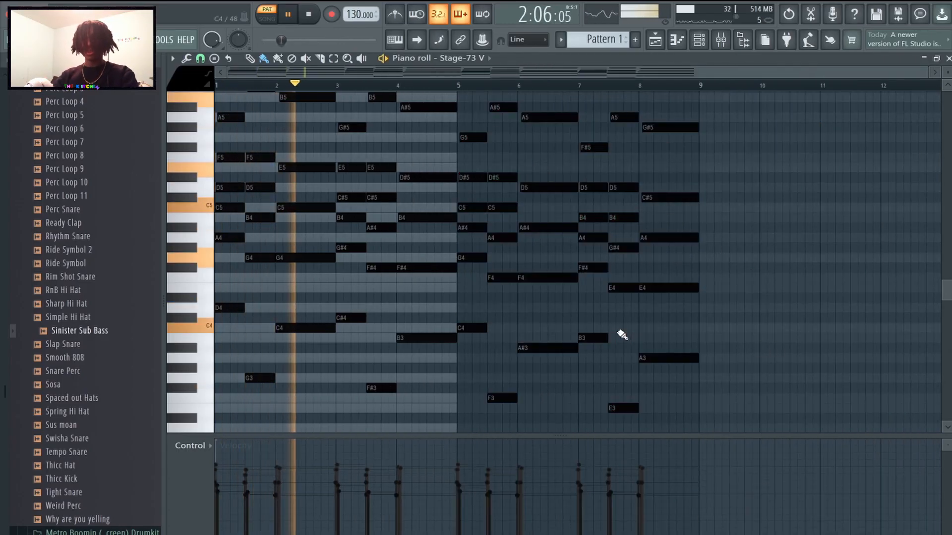
pyautogui.scroll(2, 622, 336)
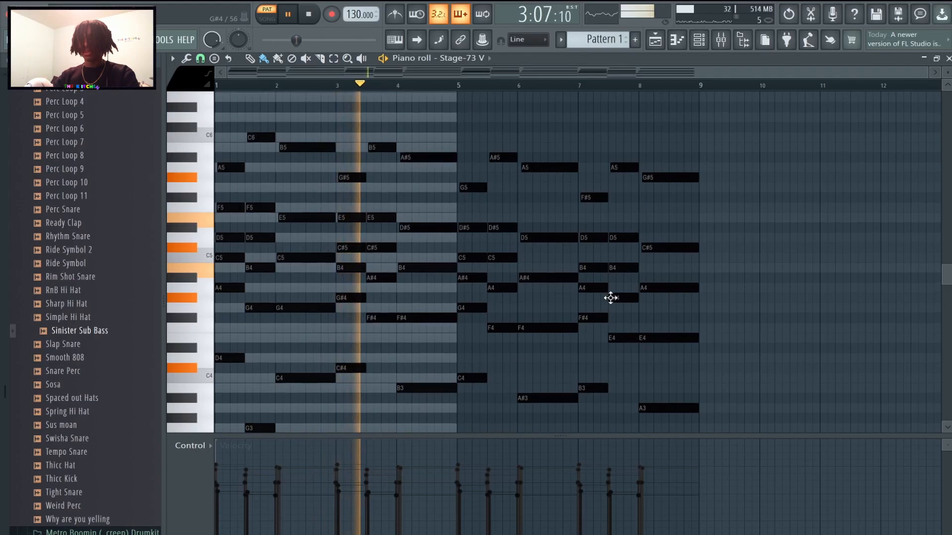
pyautogui.scroll(-1, 609, 296)
pyautogui.scroll(-2, 948, 72)
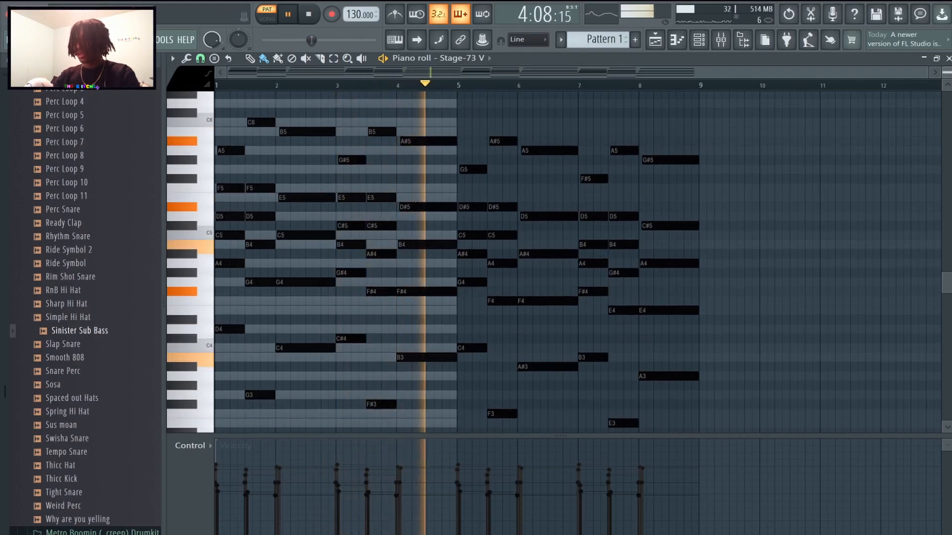
pyautogui.scroll(-2, 837, 213)
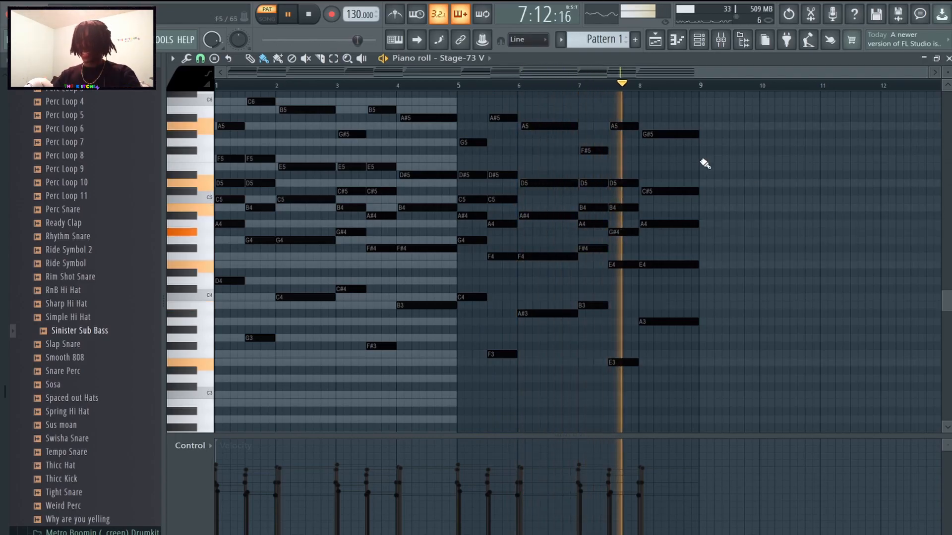
# - Delete the second chord of bar 7 and play the passage from bar 7 to check the gap it leaves
pyautogui.press('space')
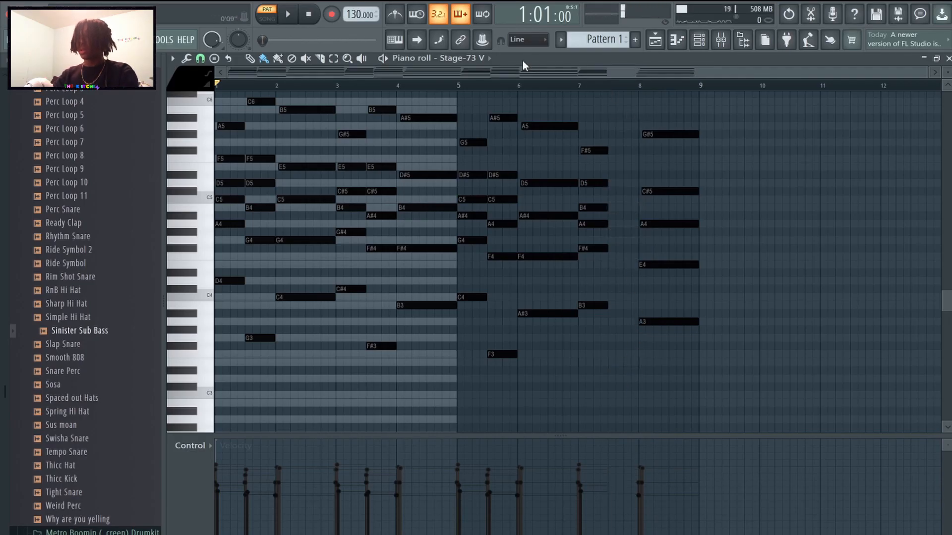
pyautogui.press('space')
pyautogui.scroll(3, 656, 211)
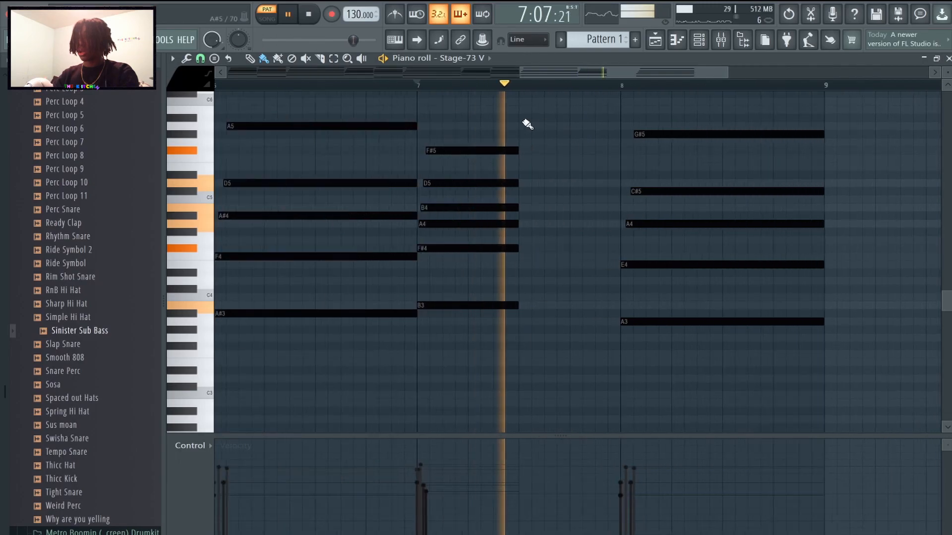
pyautogui.press('space')
# - Lengthen the remaining chord in bar 7 to fill the whole bar, deselect it and listen to the result
pyautogui.moveTo(495, 123); pyautogui.dragTo(497, 364)
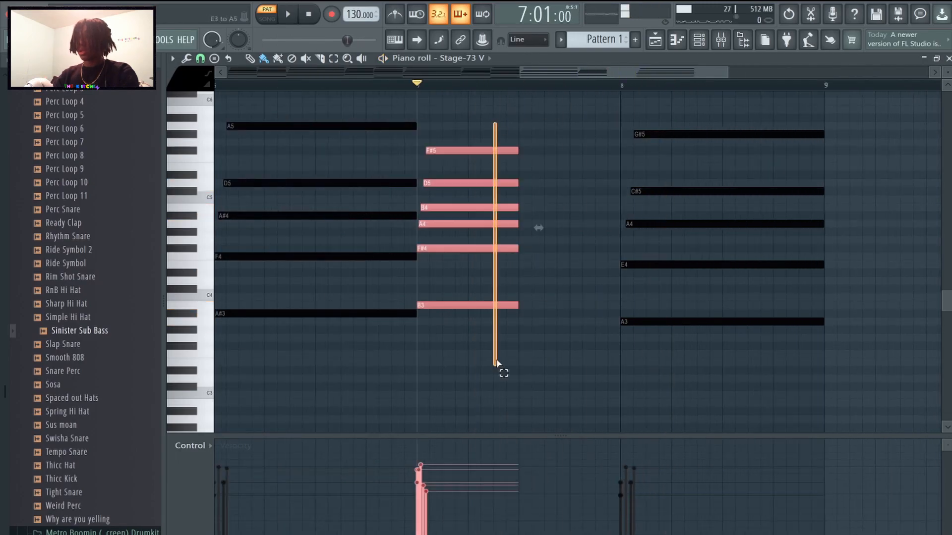
pyautogui.moveTo(518, 151); pyautogui.dragTo(613, 170)
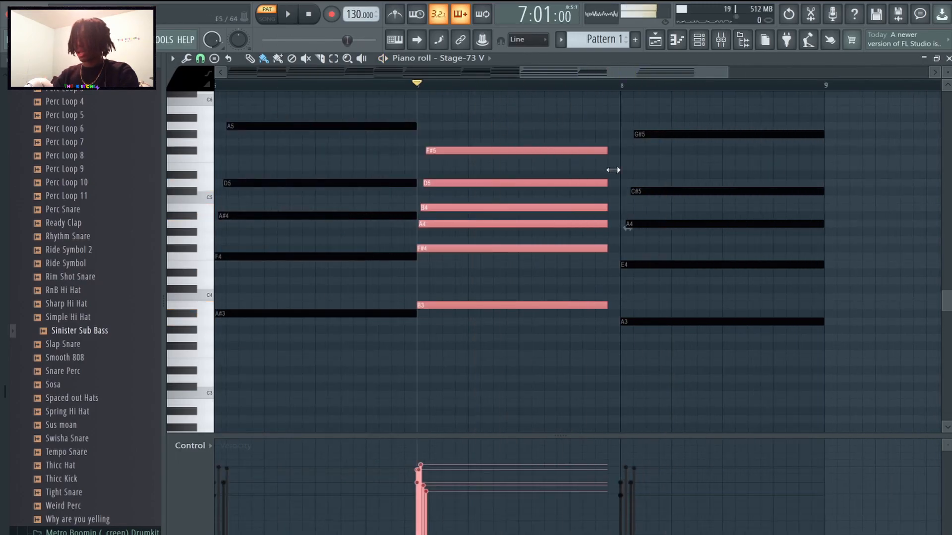
pyautogui.press('space')
pyautogui.scroll(-2, 690, 393)
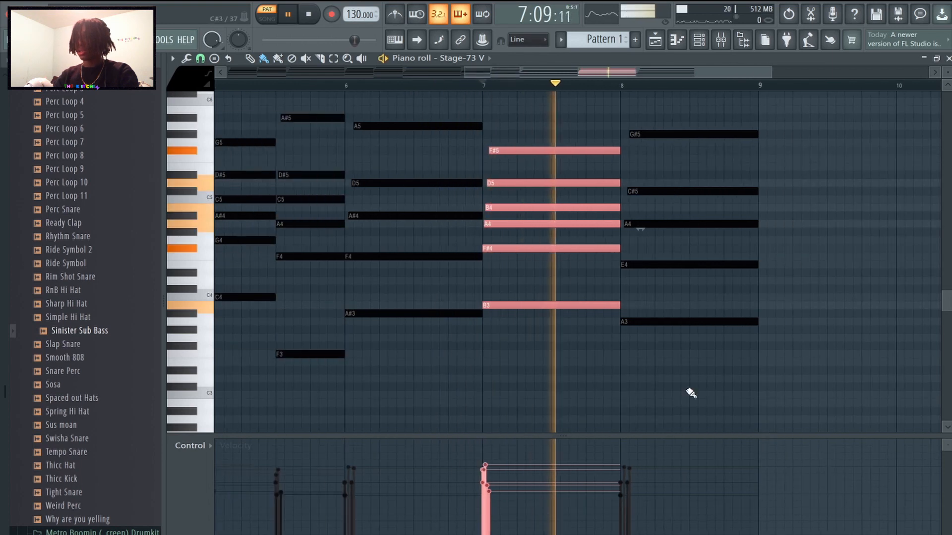
pyautogui.click(693, 386)
pyautogui.rightClick(693, 386)
pyautogui.scroll(-4, 533, 378)
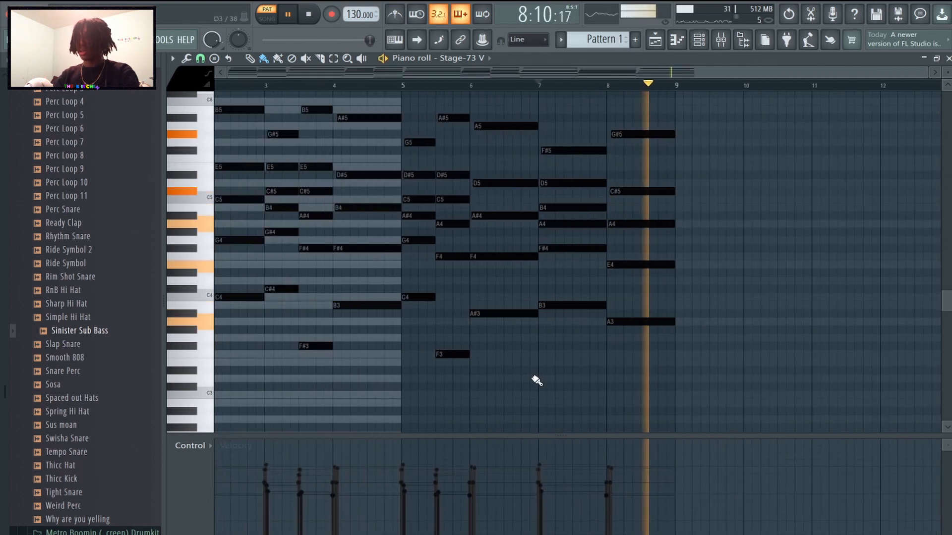
pyautogui.scroll(1, 641, 346)
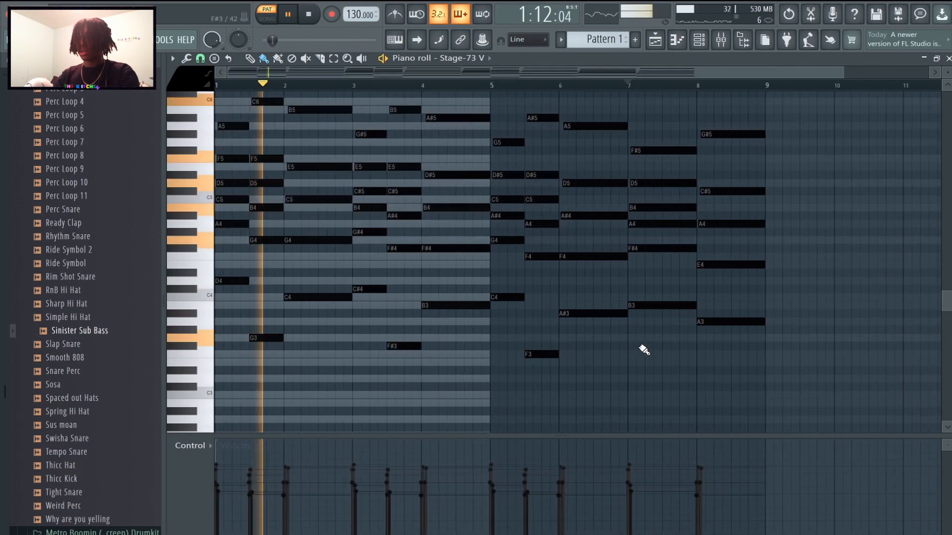
# - Lower the bass note of bar 7 to F#3 and that of bar 8 to E3, and listen from bar 7
pyautogui.press('space')
pyautogui.scroll(2, 672, 276)
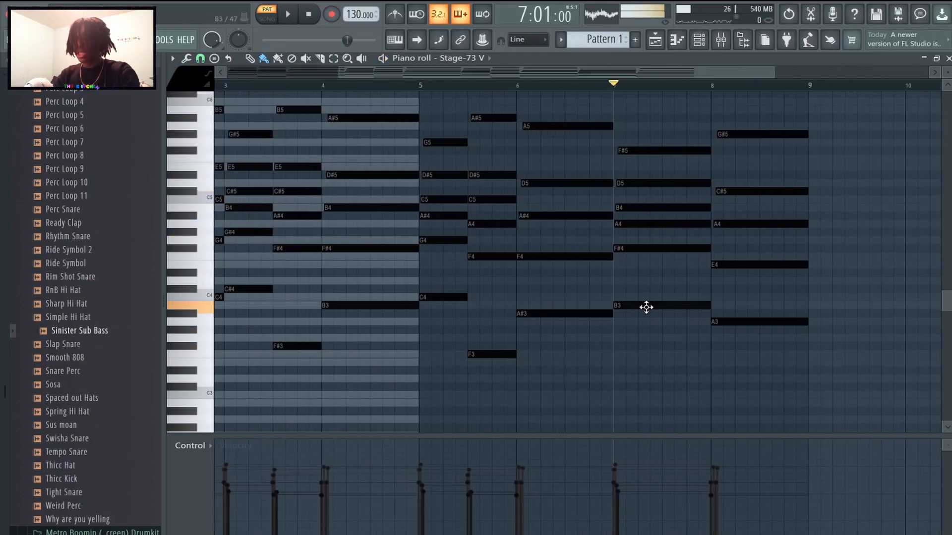
pyautogui.moveTo(646, 319); pyautogui.dragTo(643, 346)
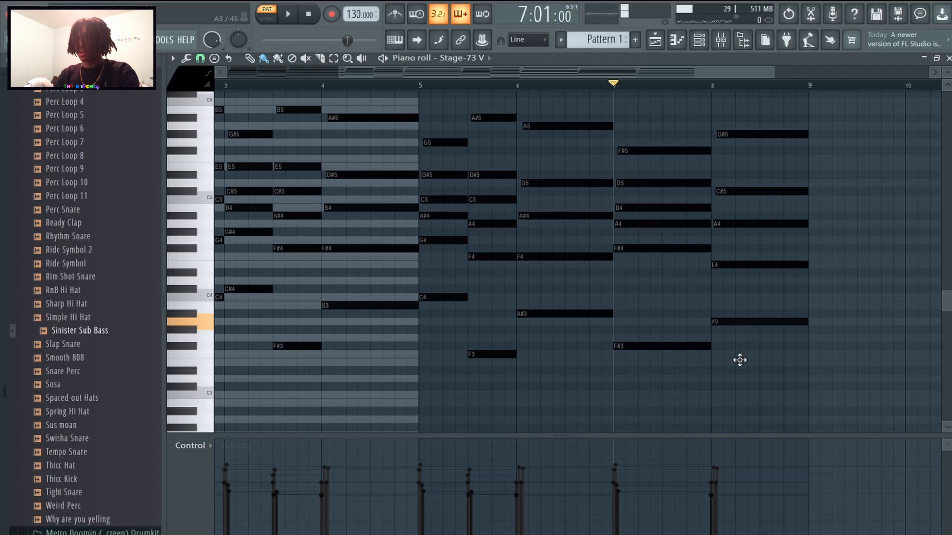
pyautogui.moveTo(739, 360); pyautogui.dragTo(739, 368)
pyautogui.press('space')
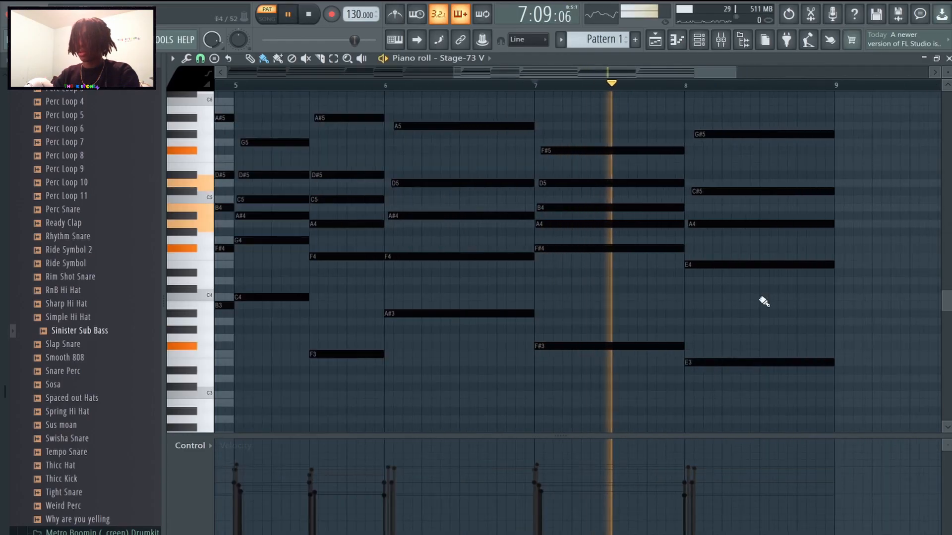
pyautogui.scroll(-3, 764, 344)
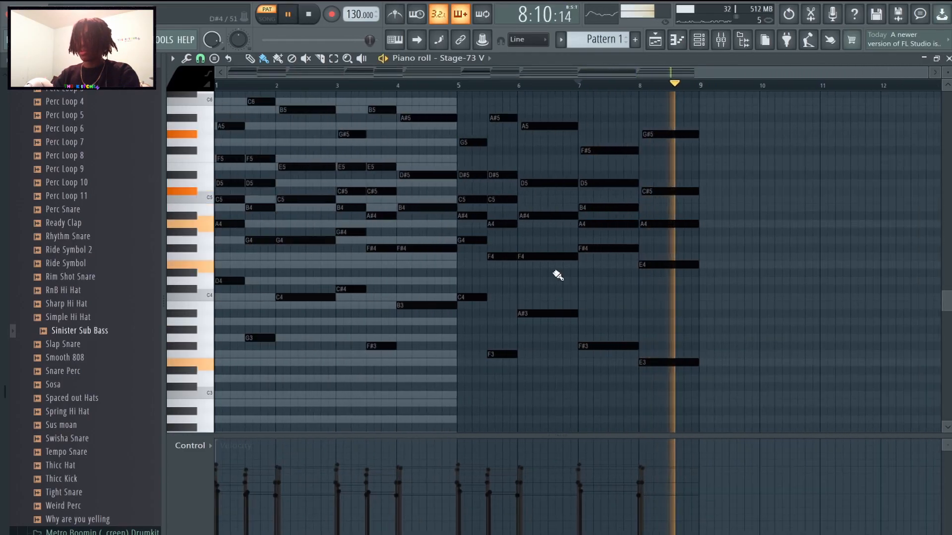
pyautogui.scroll(2, 643, 272)
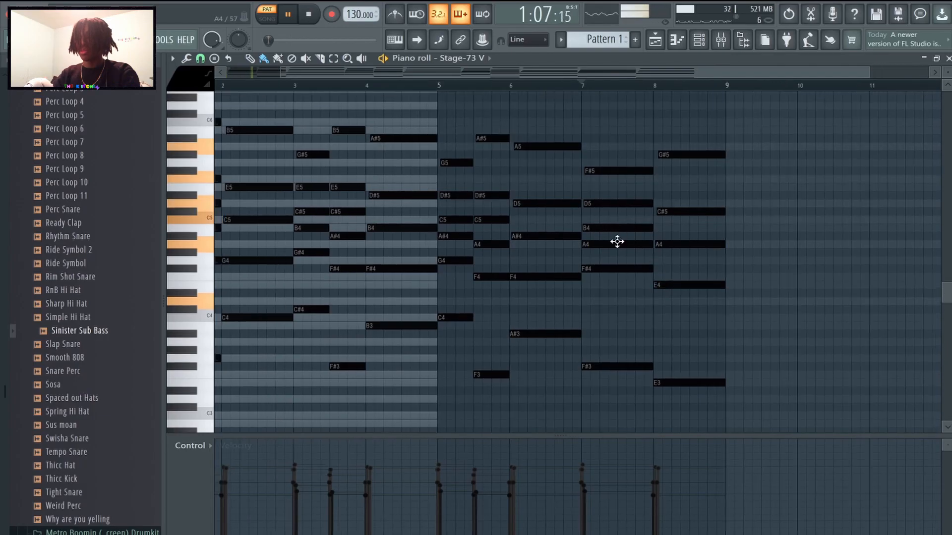
# - Copy the A4 of the bar 7 chord up an octave to A5 and listen with the notes deselected
pyautogui.press('space')
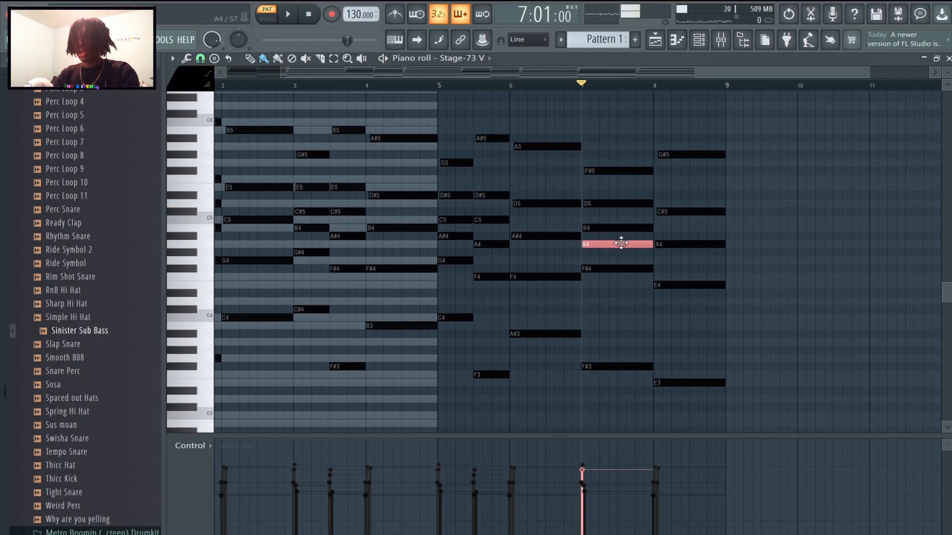
pyautogui.press('space')
pyautogui.click(774, 309)
pyautogui.rightClick(776, 309)
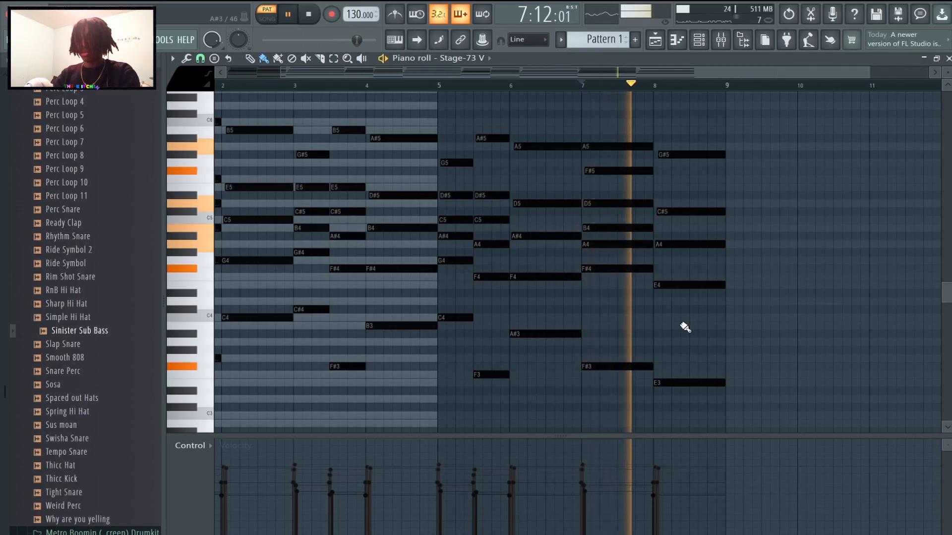
pyautogui.scroll(1, 629, 295)
pyautogui.scroll(-3, 712, 323)
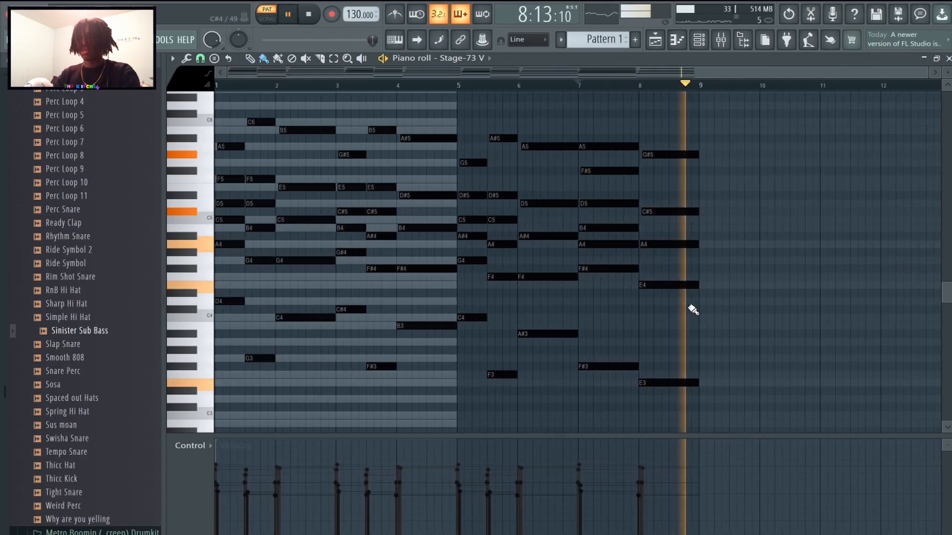
# - Copy the E4 of the bar 8 chord up an octave to E5 and shift its start slightly late for a humanized feel
pyautogui.press('space')
pyautogui.click(667, 285)
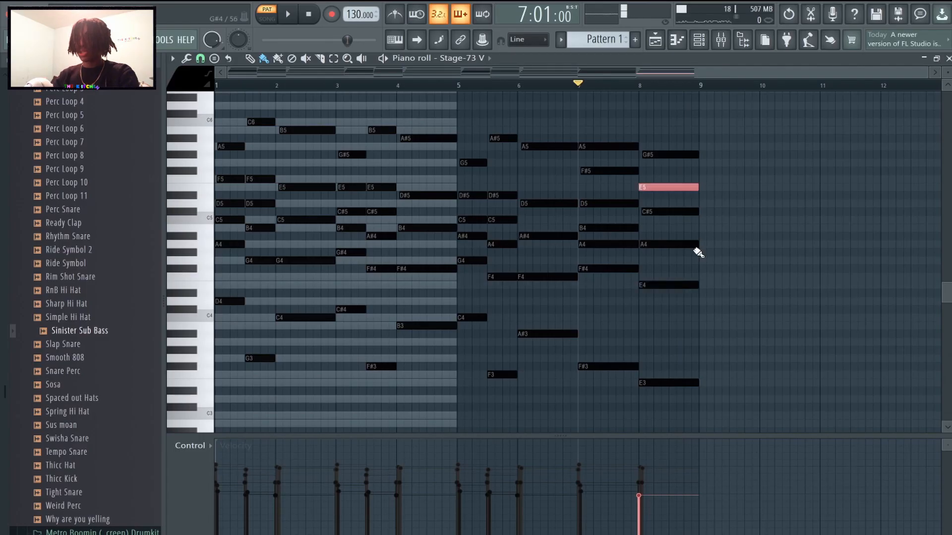
pyautogui.scroll(2, 698, 253)
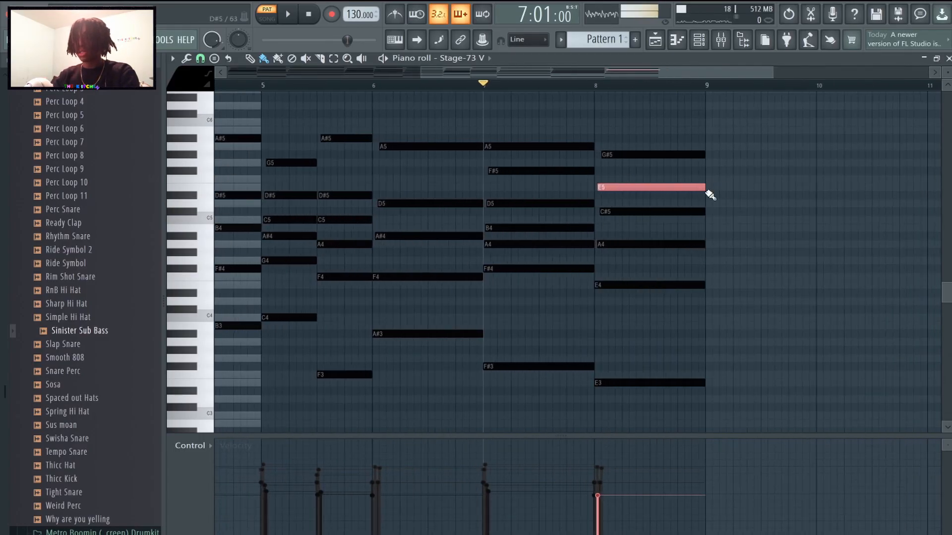
pyautogui.scroll(-2, 712, 195)
pyautogui.scroll(-1, 533, 213)
pyautogui.scroll(2, 512, 212)
pyautogui.scroll(2, 511, 213)
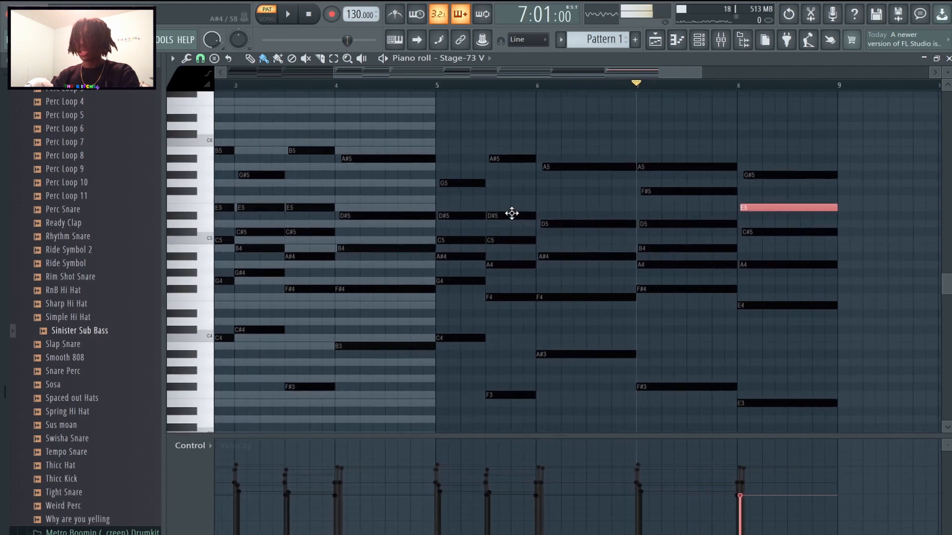
pyautogui.scroll(2, 822, 248)
pyautogui.scroll(-4, 507, 242)
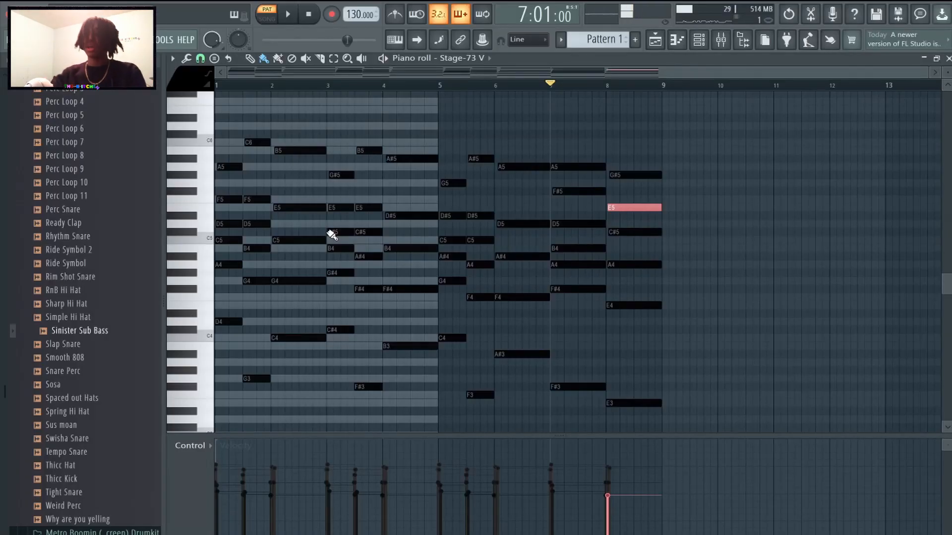
# - Listen to the full eight-bar progression from the start and deselect the notes
pyautogui.scroll(4, 221, 259)
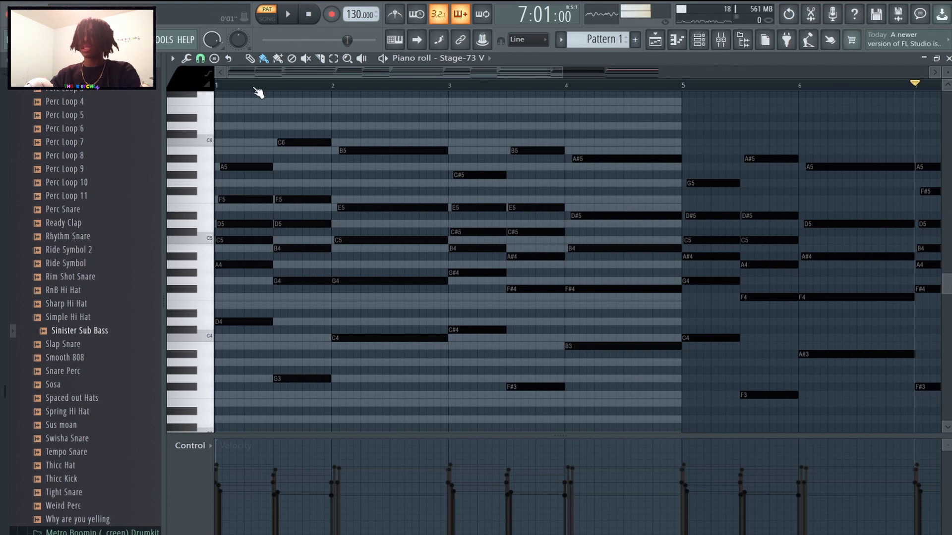
pyautogui.press('space')
pyautogui.scroll(-4, 308, 304)
pyautogui.scroll(-1, 309, 304)
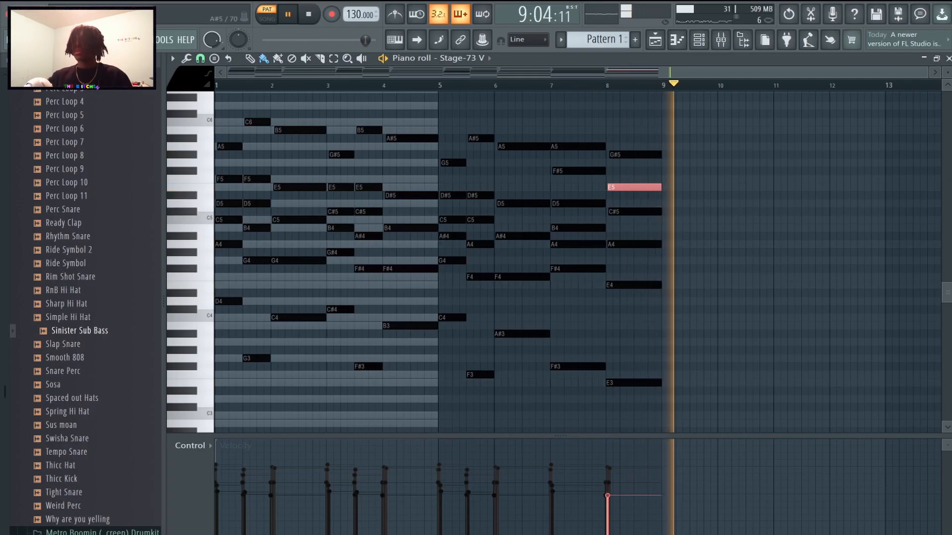
pyautogui.click(788, 243)
pyautogui.rightClick(793, 243)
pyautogui.press('space')
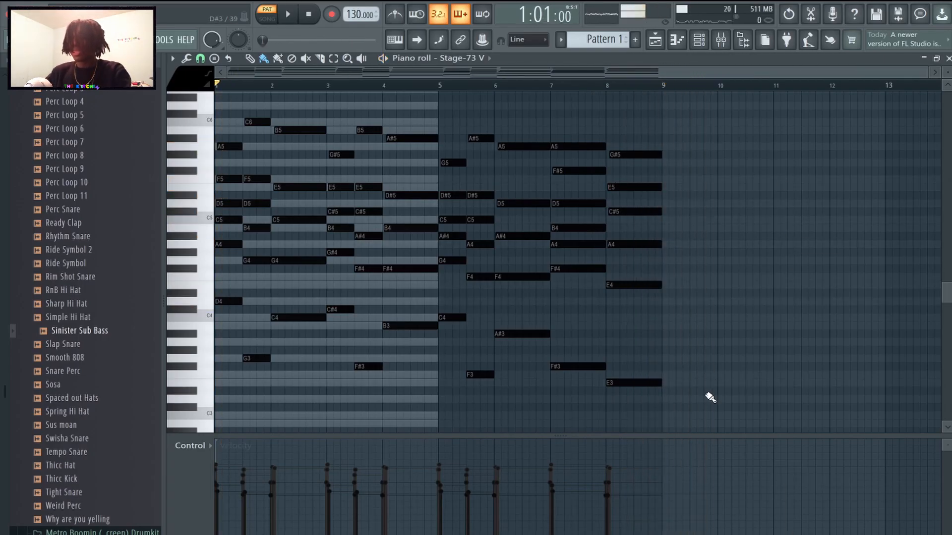
# - Select the bar 8 chord and align the ends of its notes with the start of bar 9
pyautogui.moveTo(704, 402); pyautogui.dragTo(632, 102)
pyautogui.scroll(6, 652, 115)
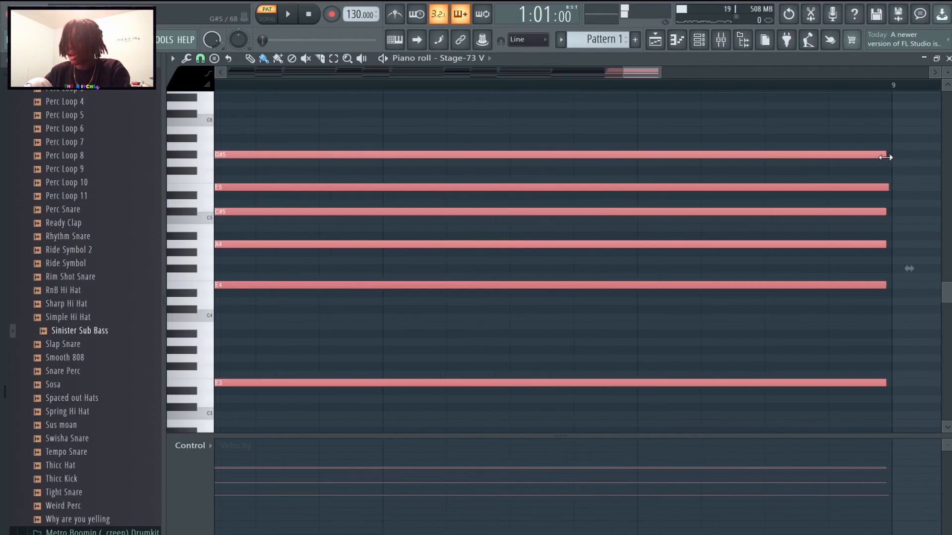
pyautogui.scroll(-6, 887, 280)
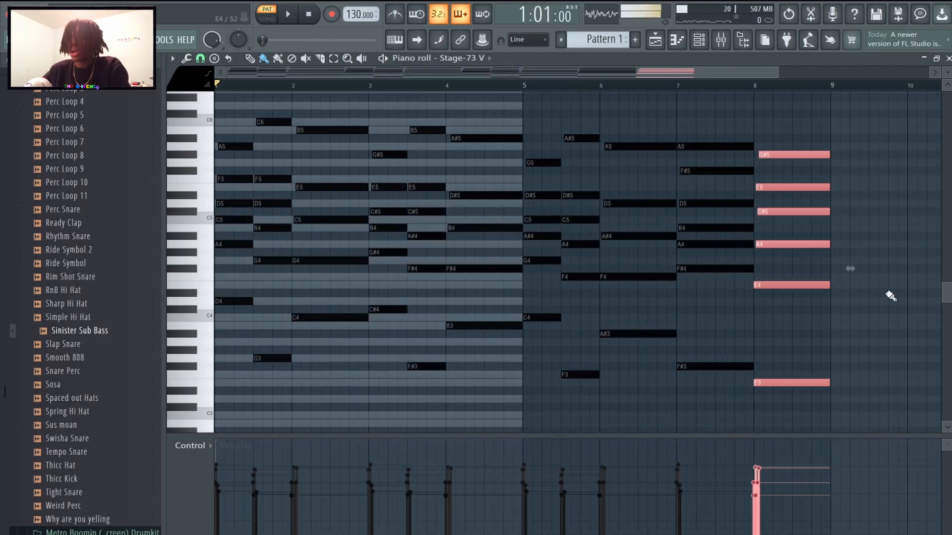
# - Select all chord notes above the bass notes, close the piano roll and bring up the plugin choices for a new channel
pyautogui.moveTo(882, 293); pyautogui.dragTo(214, 80)
pyautogui.scroll(-2, 471, 347)
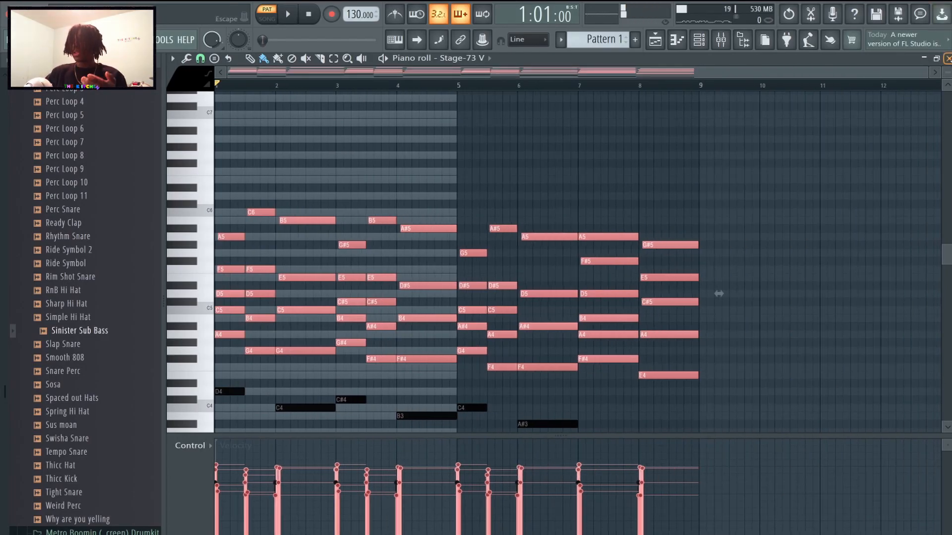
pyautogui.press('Escape')
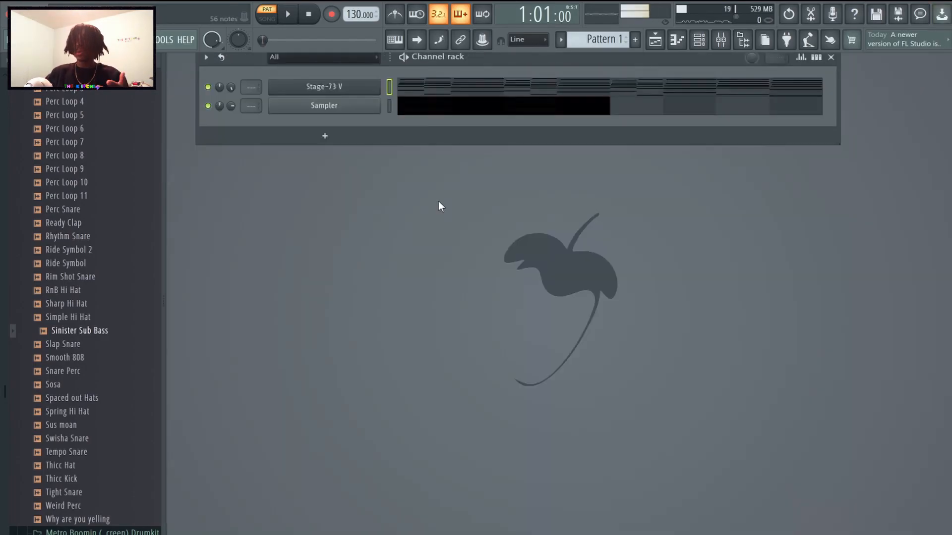
pyautogui.click(330, 137)
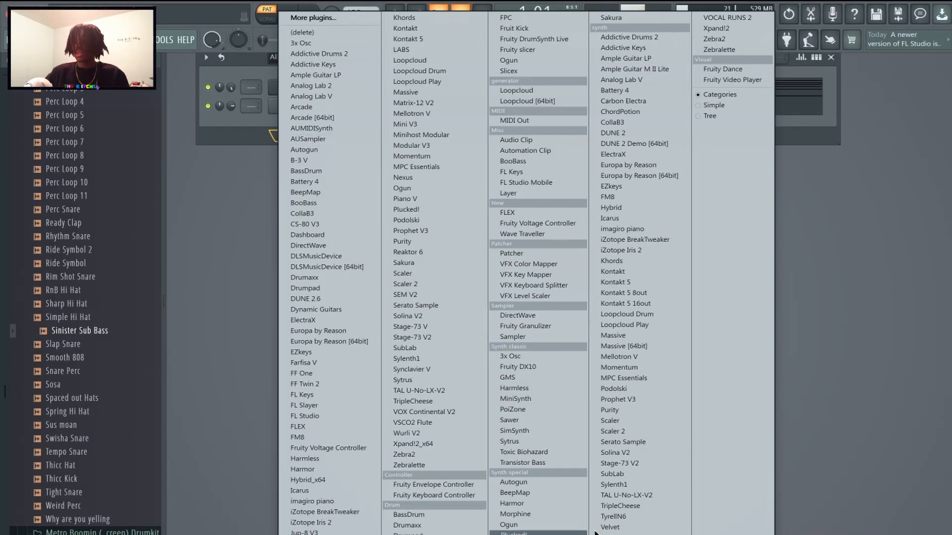